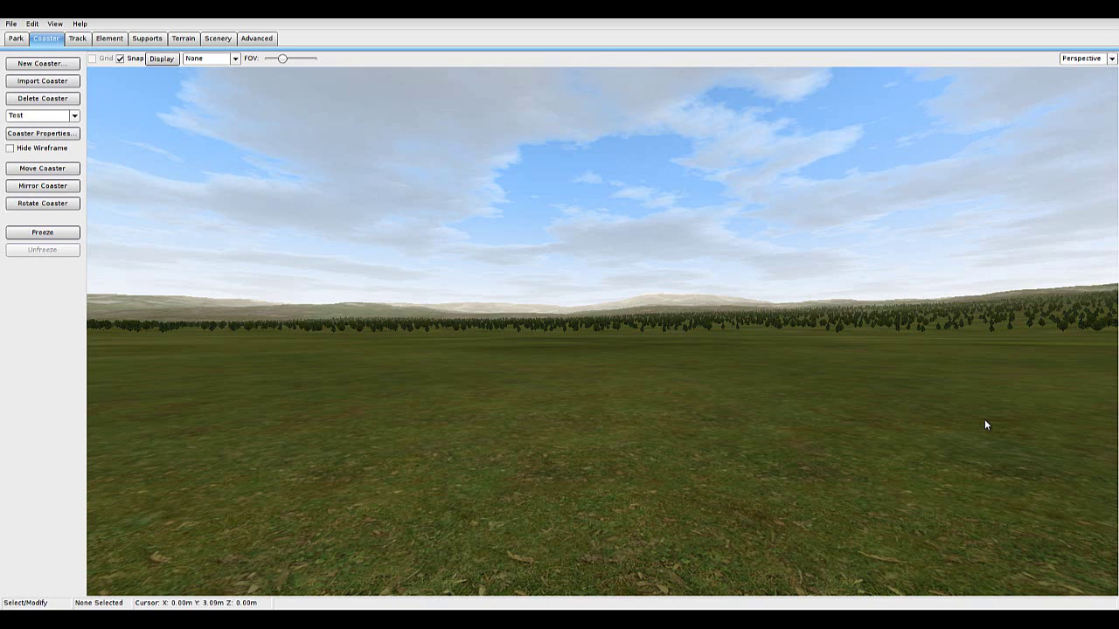
Switch the viewport to the Top view.
{"action": "left_click", "coordinate": [1083, 61]}
{"action": "left_click", "coordinate": [1081, 74]}
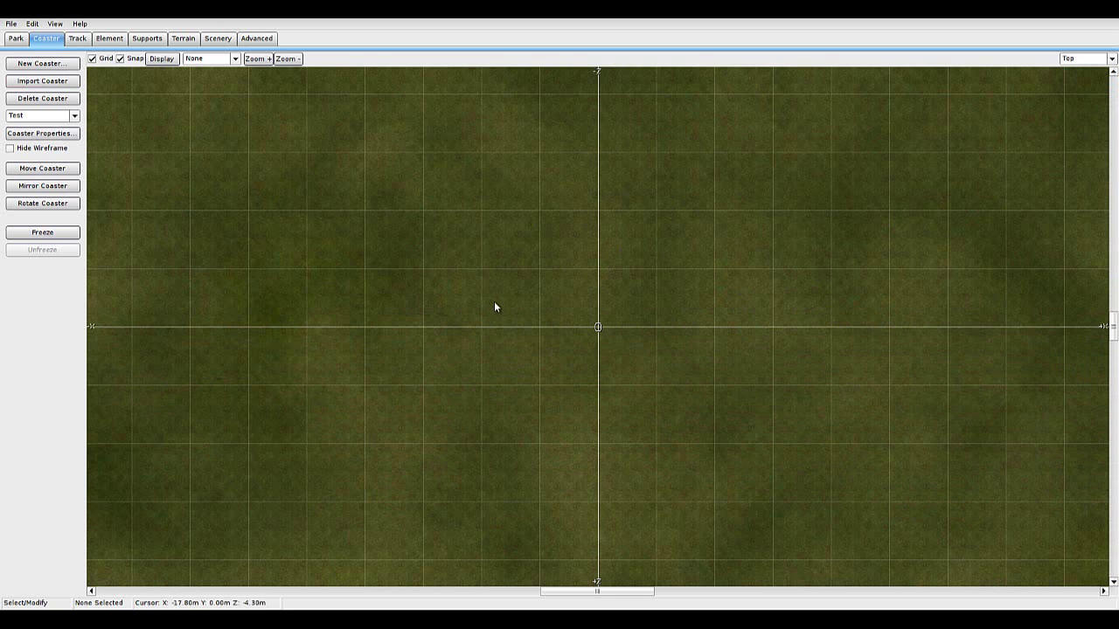
Try setting the Test coaster's operation mode to Scripted (Experimental) and its spline position to Heartline of Current Coaster Style.
{"action": "left_click", "coordinate": [74, 133]}
{"action": "left_click", "coordinate": [443, 212]}
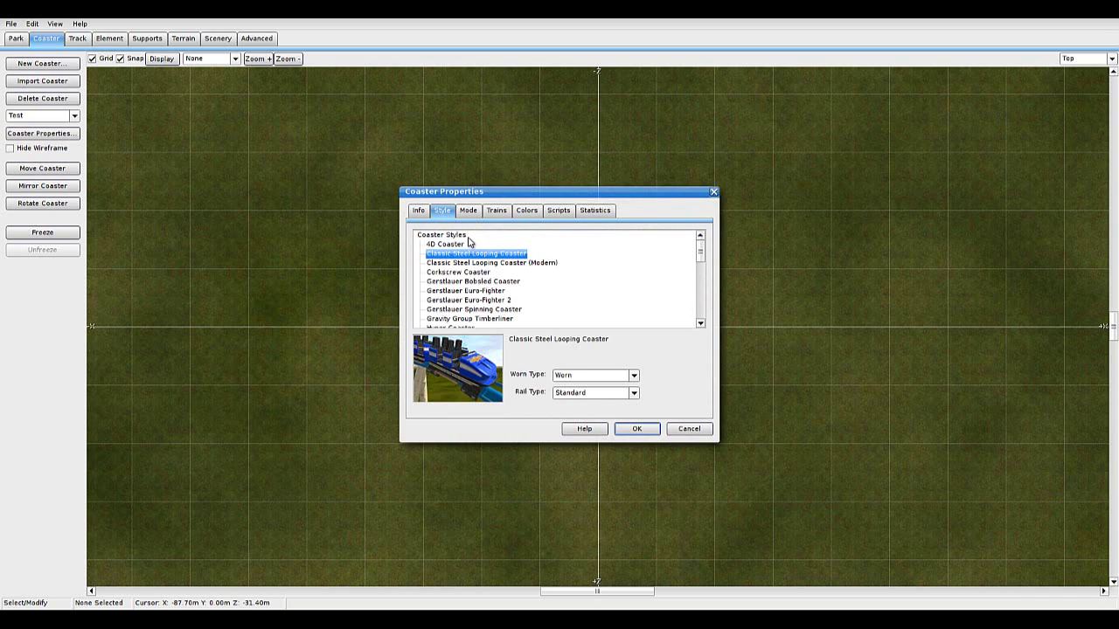
{"action": "left_click", "coordinate": [470, 214]}
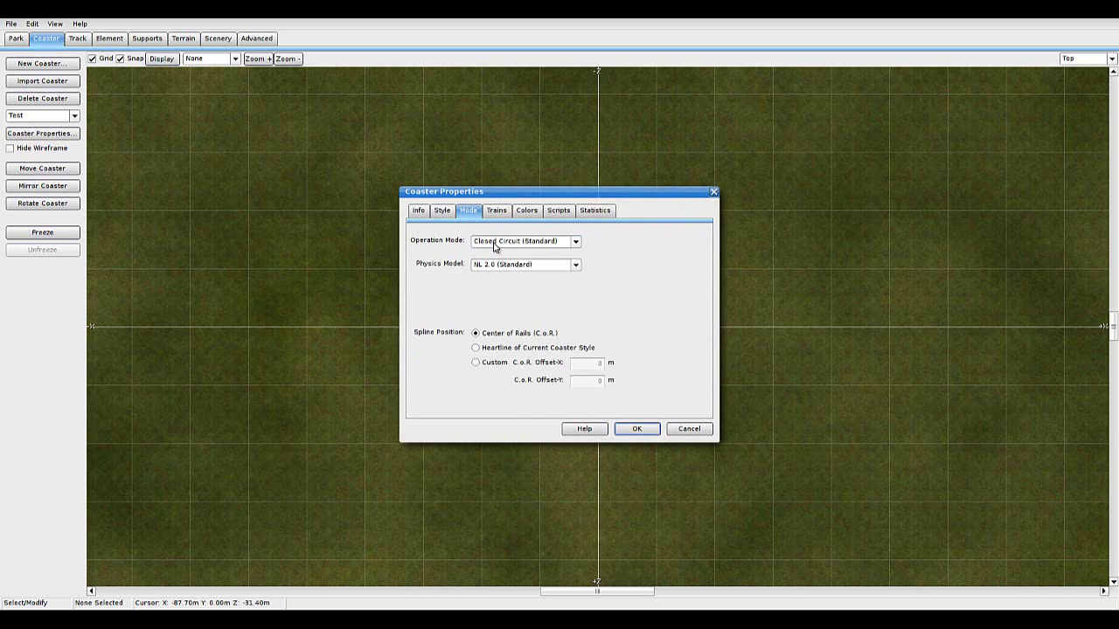
{"action": "left_click", "coordinate": [495, 246]}
{"action": "left_click", "coordinate": [499, 276]}
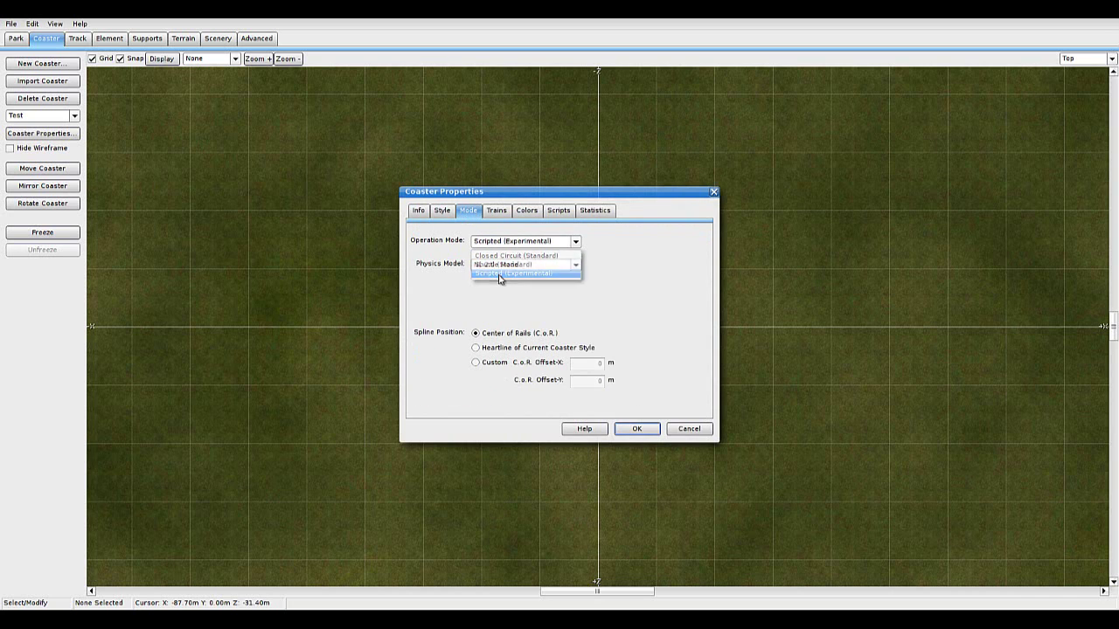
{"action": "left_click", "coordinate": [485, 348]}
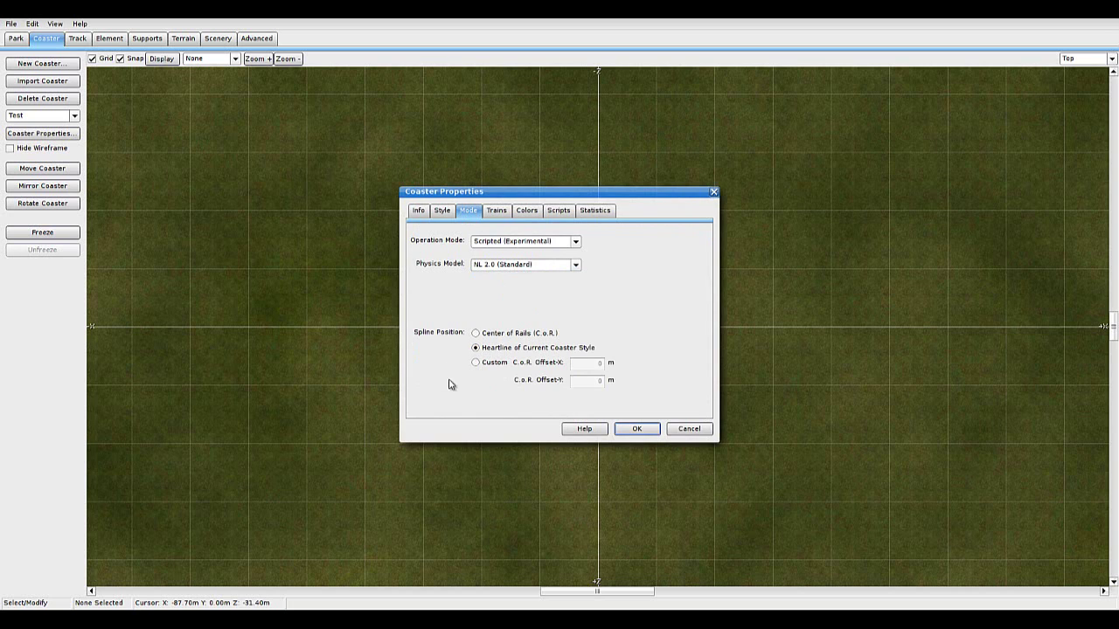
Look through the coaster's train, color and script settings and leave its properties without saving.
{"action": "left_click", "coordinate": [499, 212]}
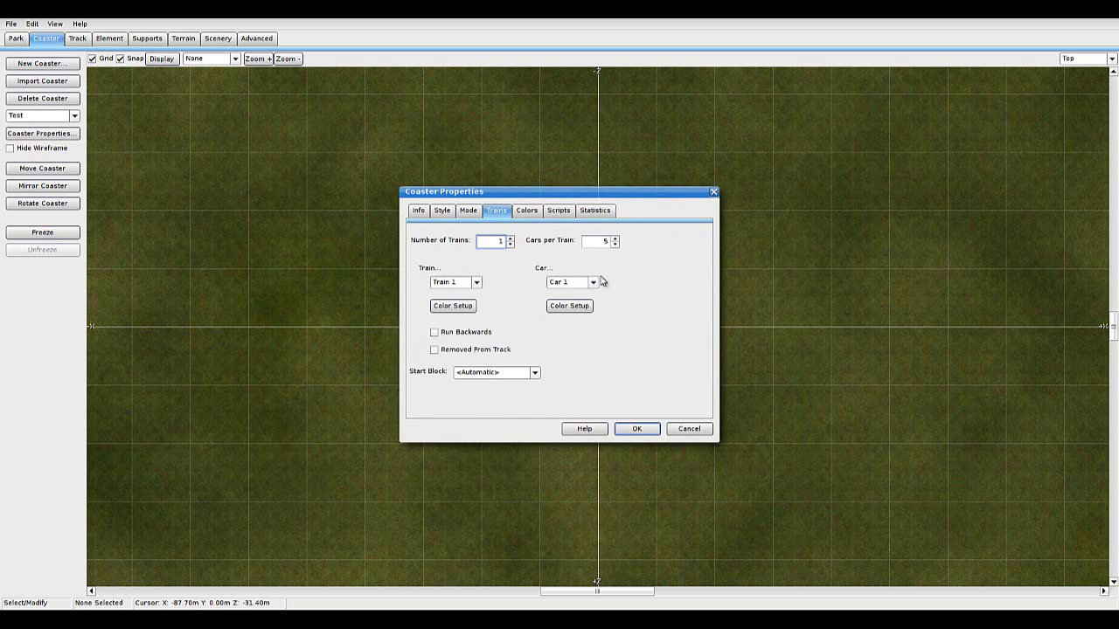
{"action": "left_click", "coordinate": [522, 215]}
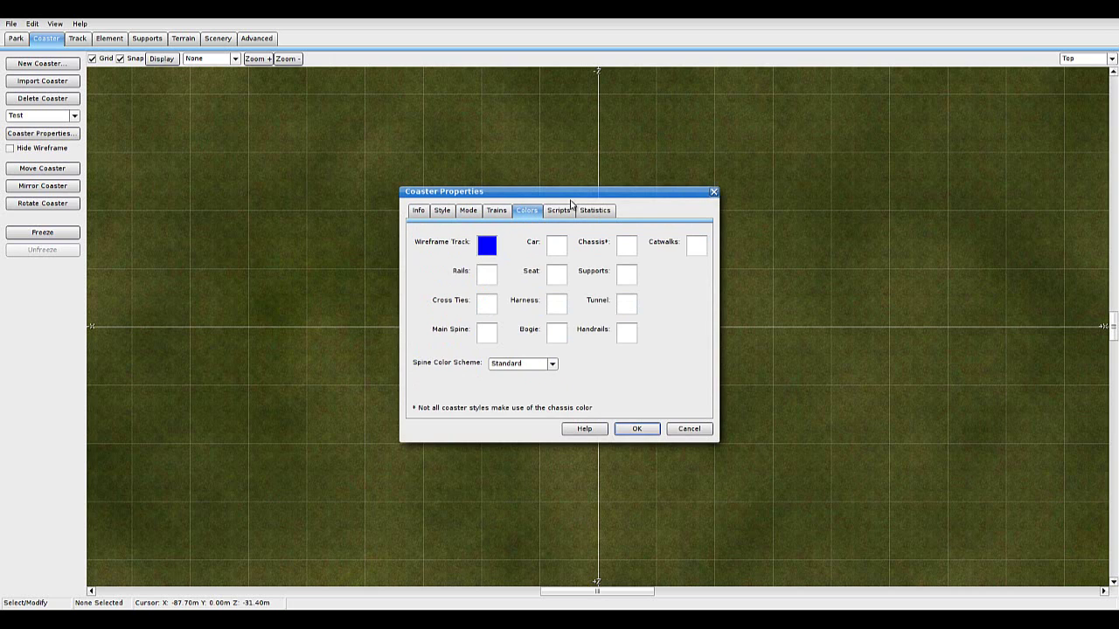
{"action": "left_click", "coordinate": [569, 212]}
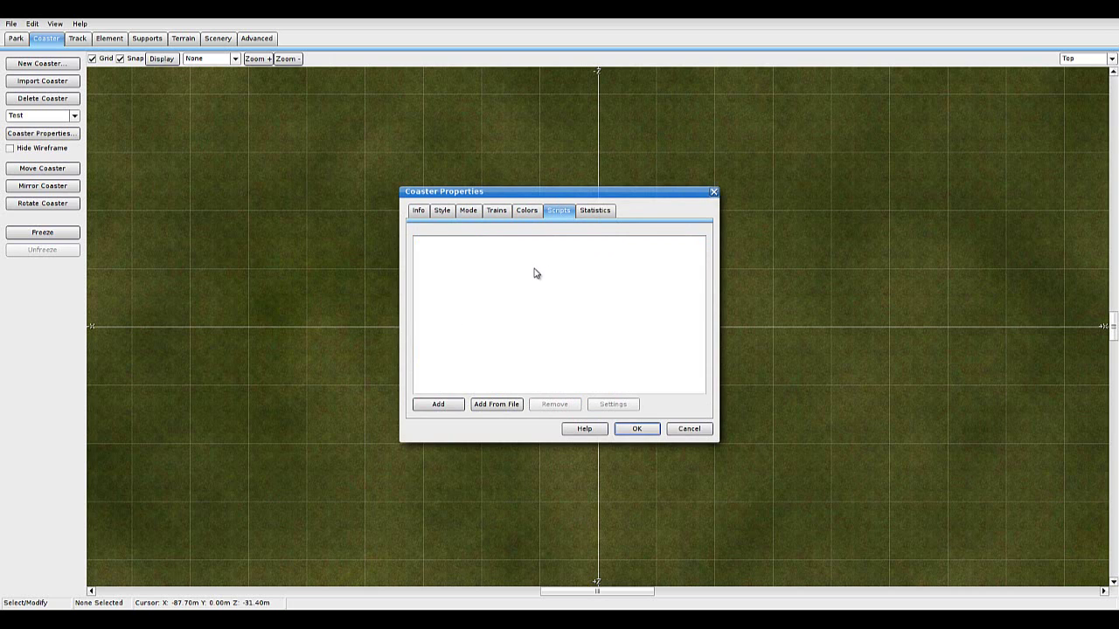
{"action": "left_click", "coordinate": [689, 428]}
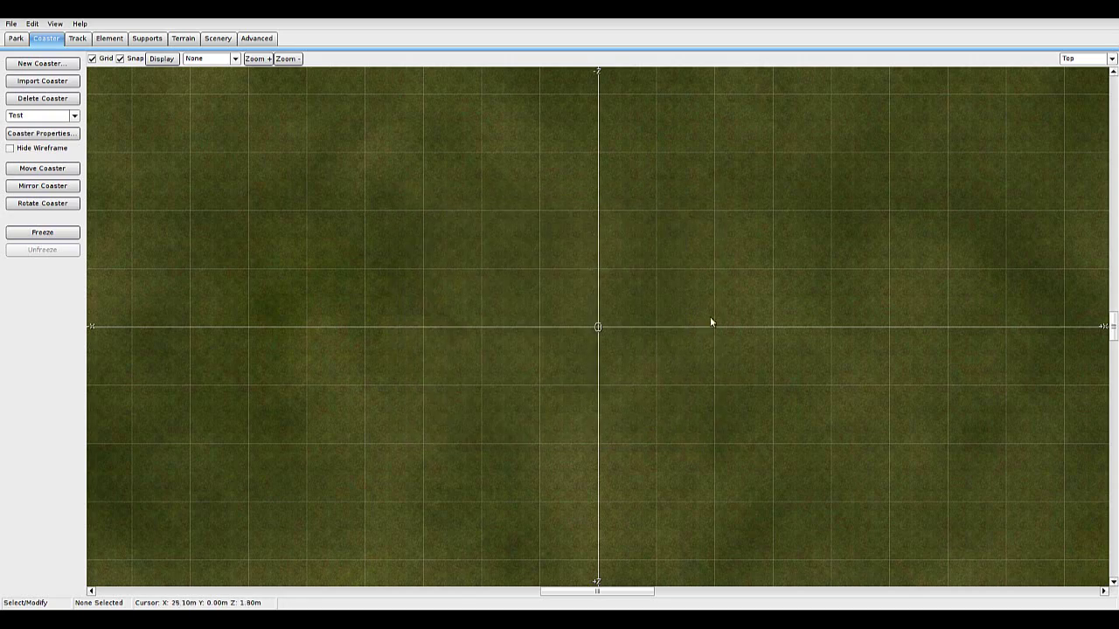
{"action": "right_click_drag", "start_coordinate": [701, 368], "coordinate": [660, 343]}
{"action": "scroll", "coordinate": [660, 338], "scroll_direction": "up", "scroll_amount": 8}
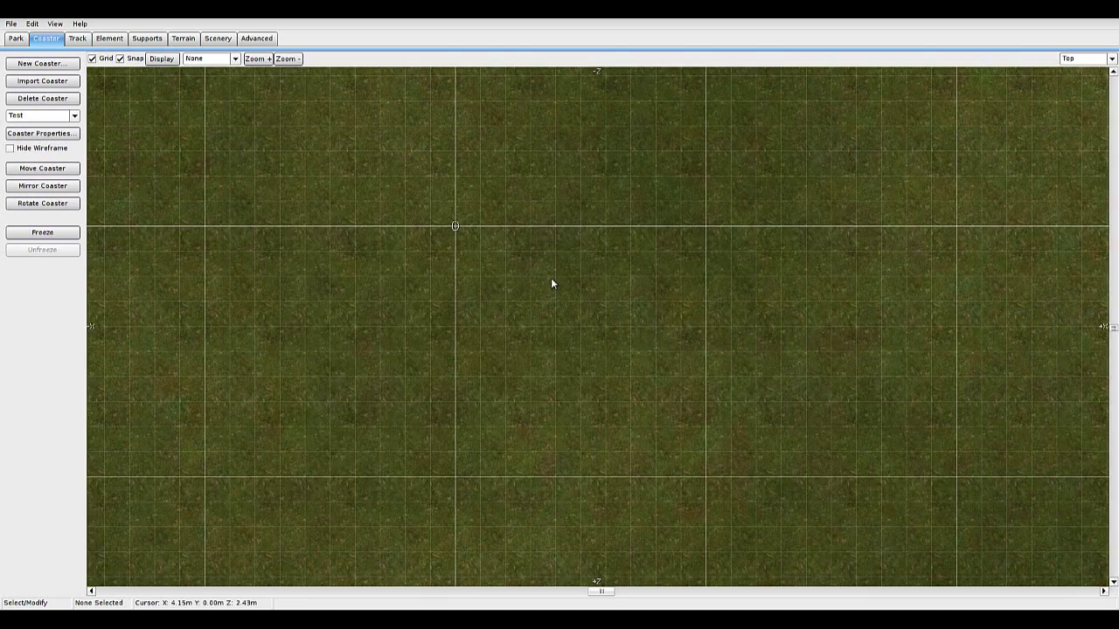
{"action": "right_click_drag", "start_coordinate": [552, 280], "coordinate": [565, 347]}
{"action": "scroll", "coordinate": [495, 324], "scroll_direction": "up", "scroll_amount": 3}
{"action": "right_click_drag", "start_coordinate": [369, 295], "coordinate": [442, 336]}
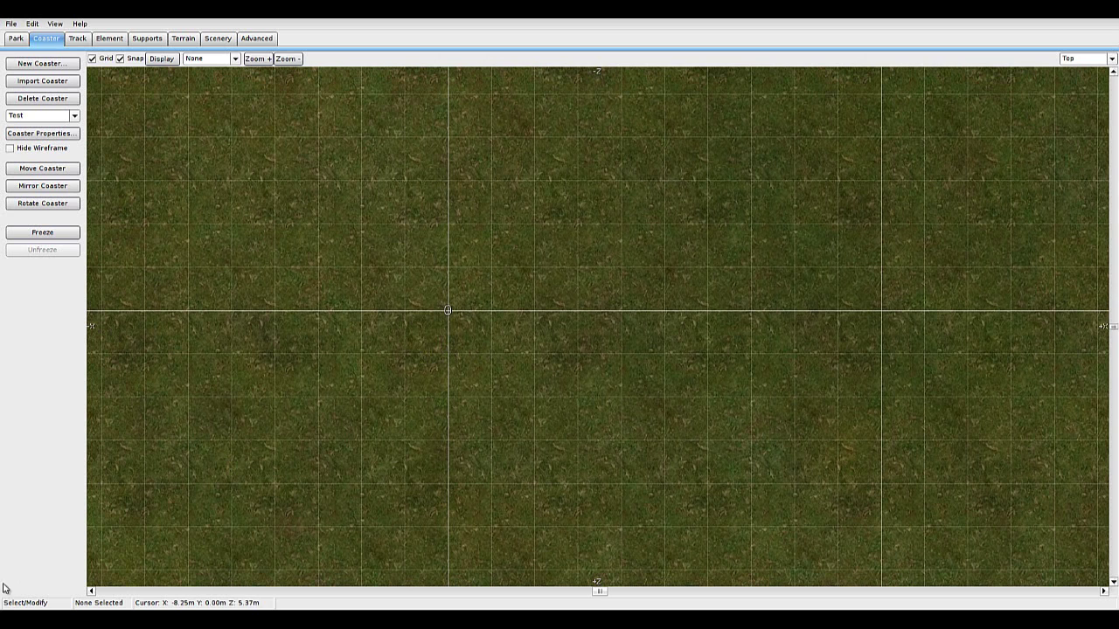
Switch to Windows Explorer and open the parks folder inside NoLimits 2 in Program Files on drive C.
{"action": "mouse_move", "coordinate": [140, 621]}
{"action": "left_click", "coordinate": [150, 568]}
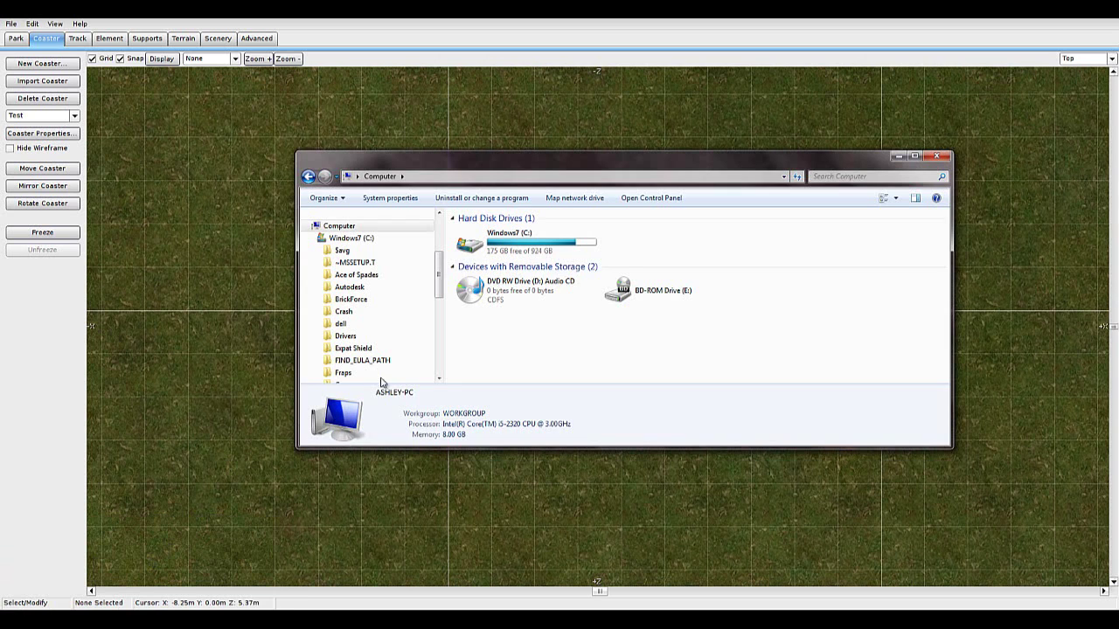
{"action": "left_click", "coordinate": [532, 246]}
{"action": "double_click", "coordinate": [531, 246]}
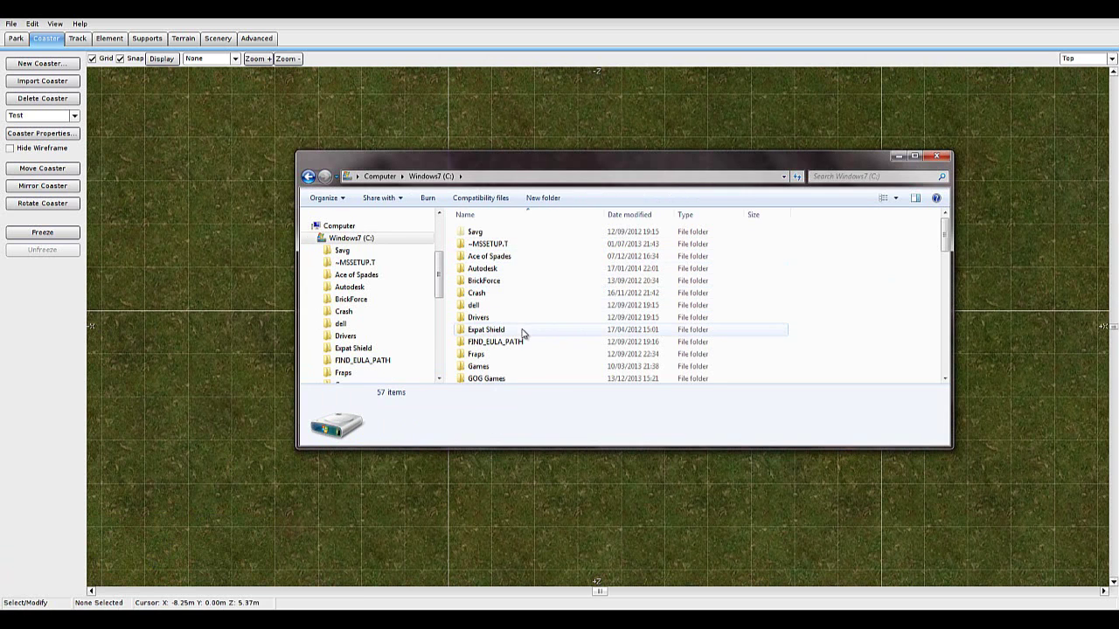
{"action": "scroll", "coordinate": [525, 330], "scroll_direction": "down", "scroll_amount": 4}
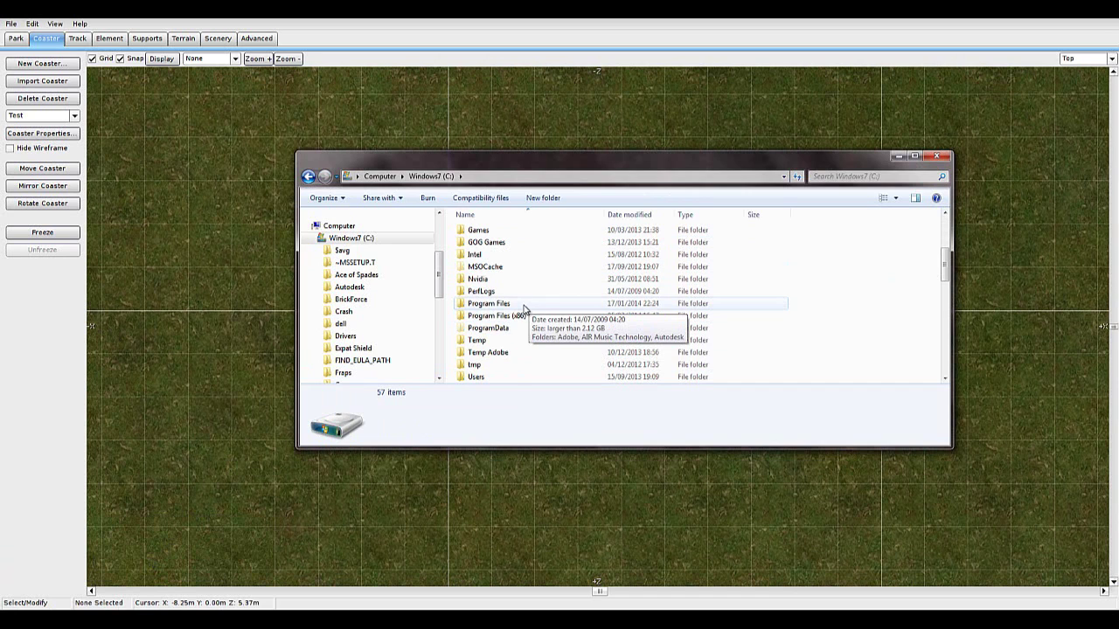
{"action": "double_click", "coordinate": [525, 307]}
{"action": "left_click", "coordinate": [509, 318]}
{"action": "scroll", "coordinate": [507, 333], "scroll_direction": "down", "scroll_amount": 4}
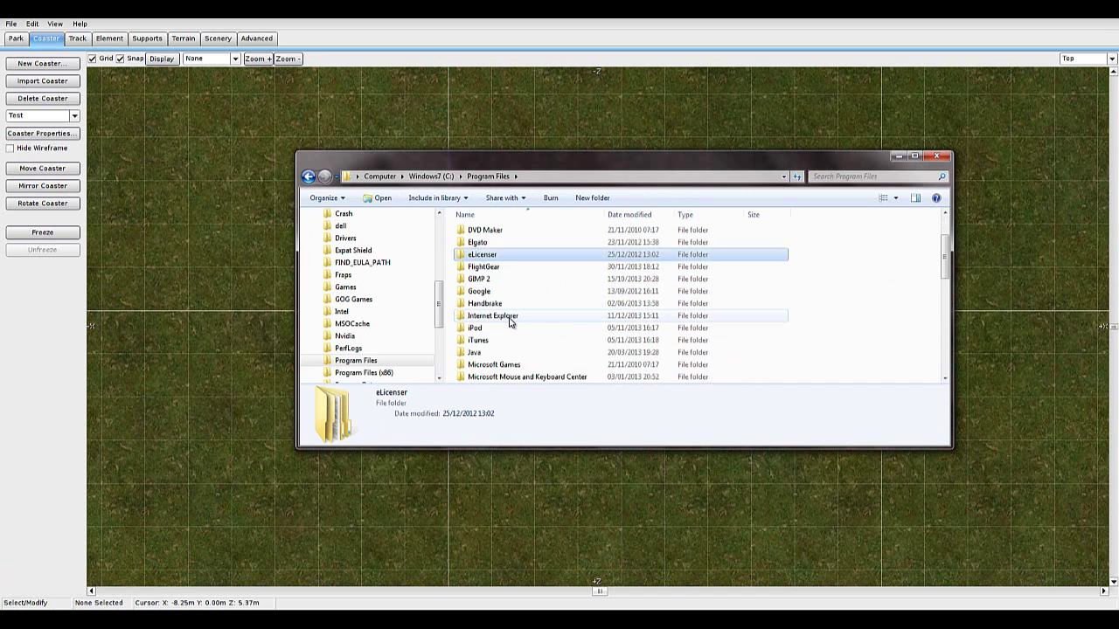
{"action": "double_click", "coordinate": [486, 340]}
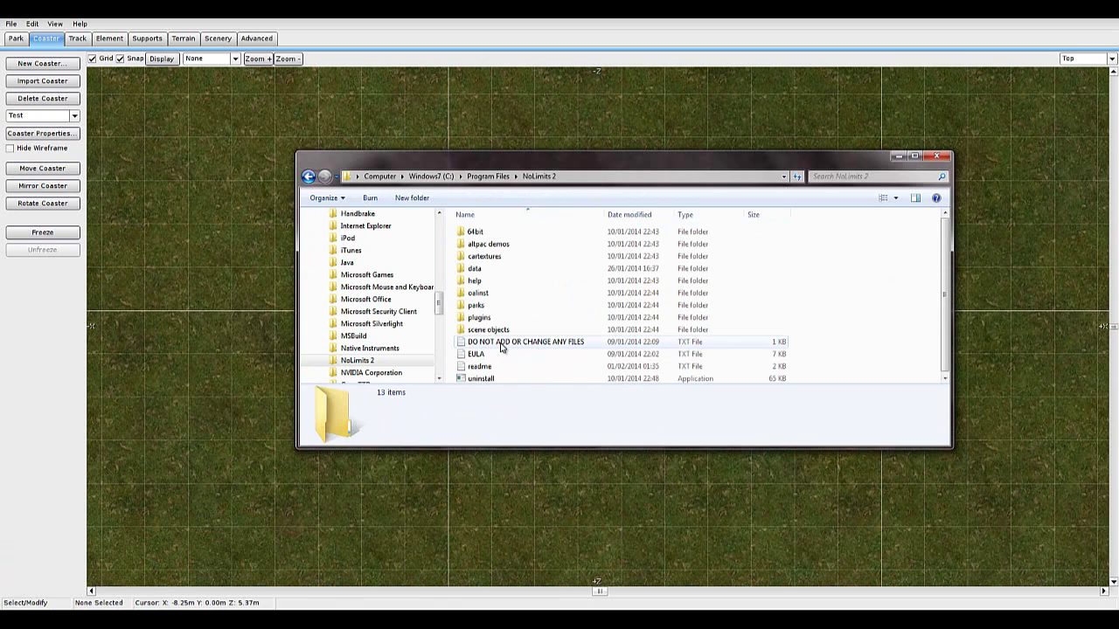
{"action": "double_click", "coordinate": [494, 306]}
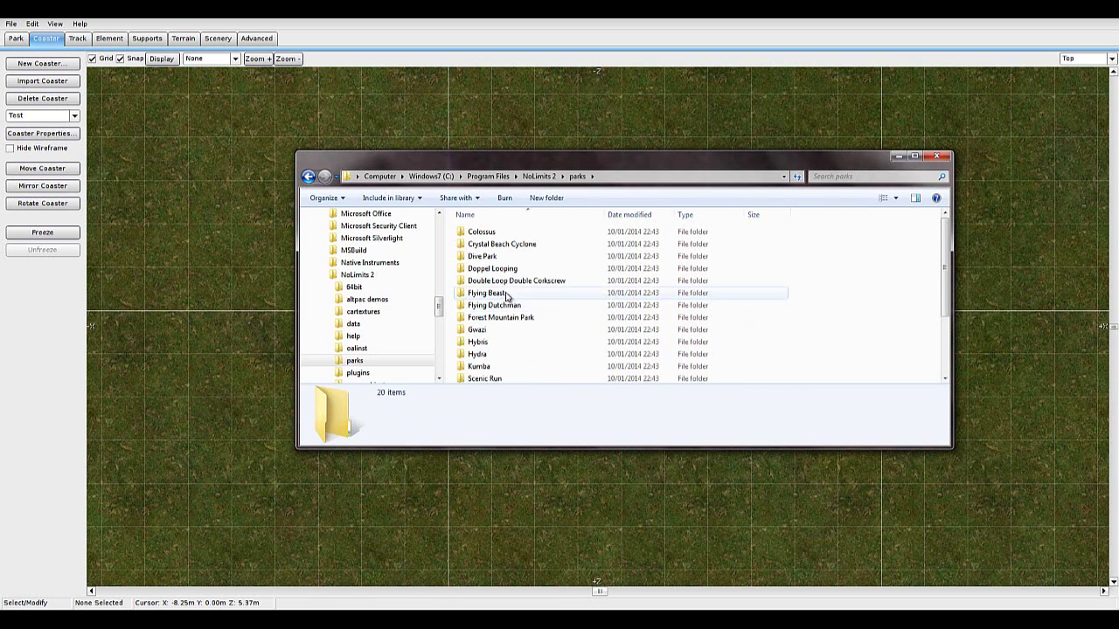
Open the Script Park folder and copy its BlockScript file.
{"action": "scroll", "coordinate": [514, 310], "scroll_direction": "down", "scroll_amount": 3}
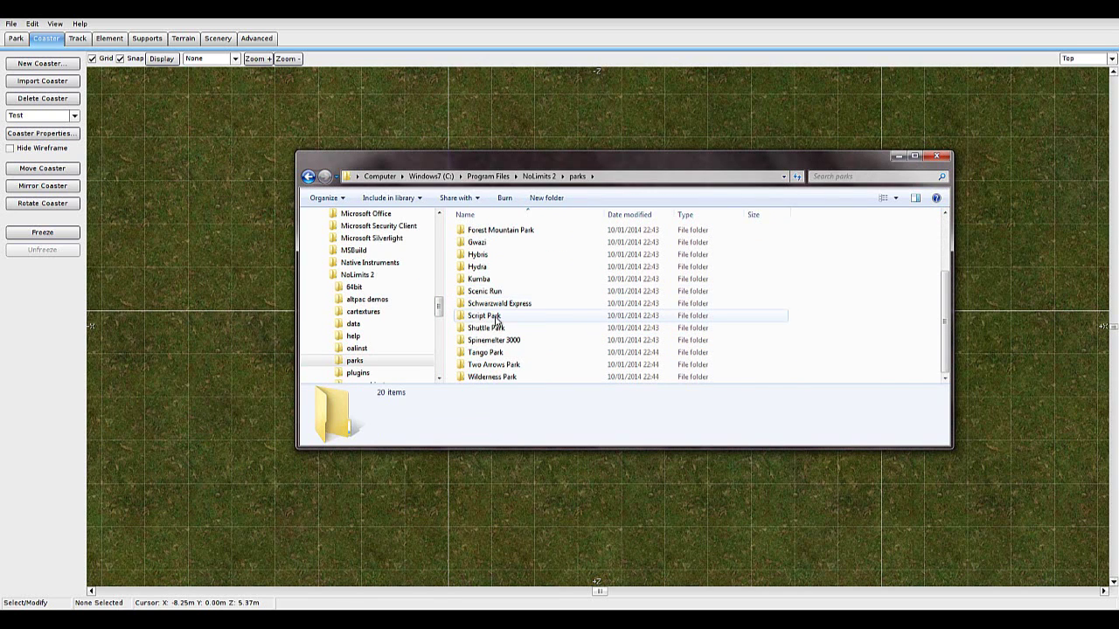
{"action": "double_click", "coordinate": [495, 316]}
{"action": "left_click", "coordinate": [497, 234]}
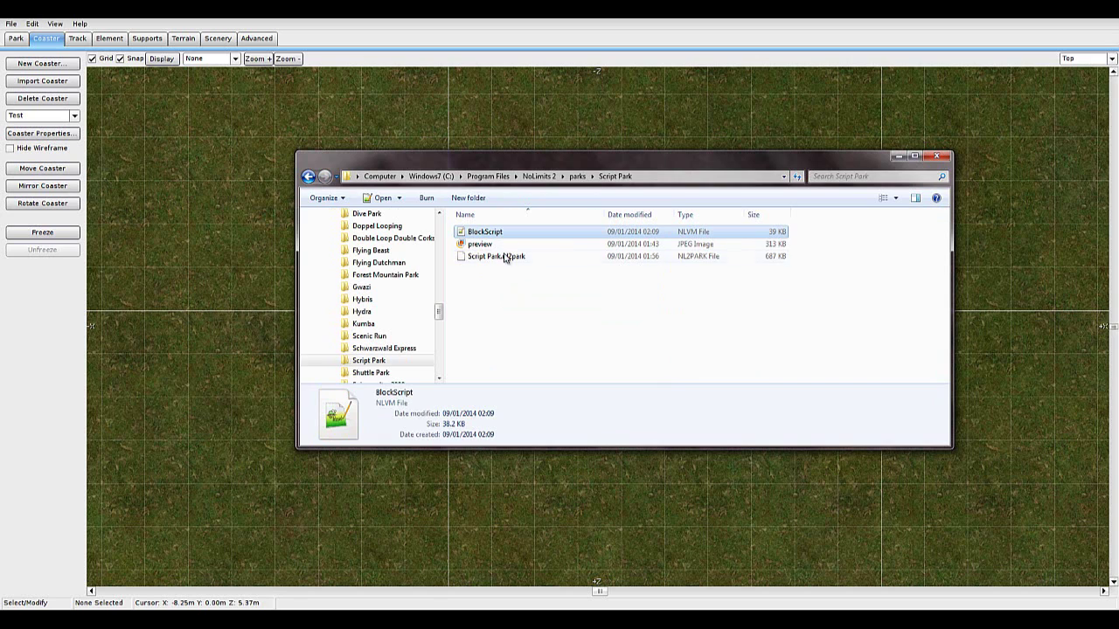
{"action": "left_click", "coordinate": [494, 315]}
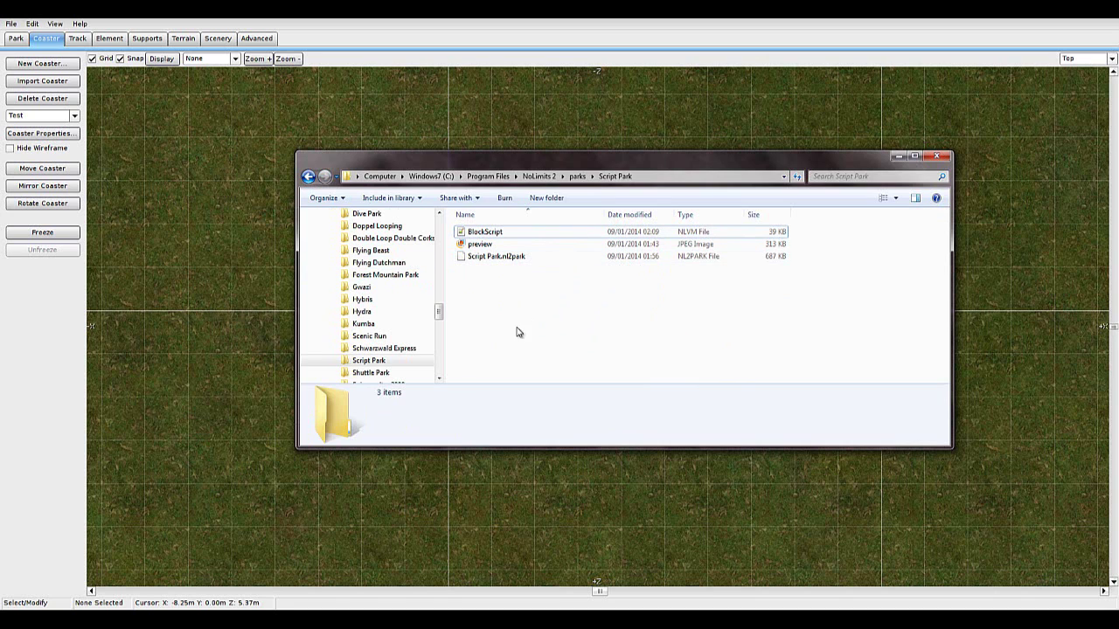
Paste the BlockScript file into the Test folder under com.nolimitscoaster.nolimits2 in Documents, and close both Explorer windows.
{"action": "left_click", "coordinate": [62, 580]}
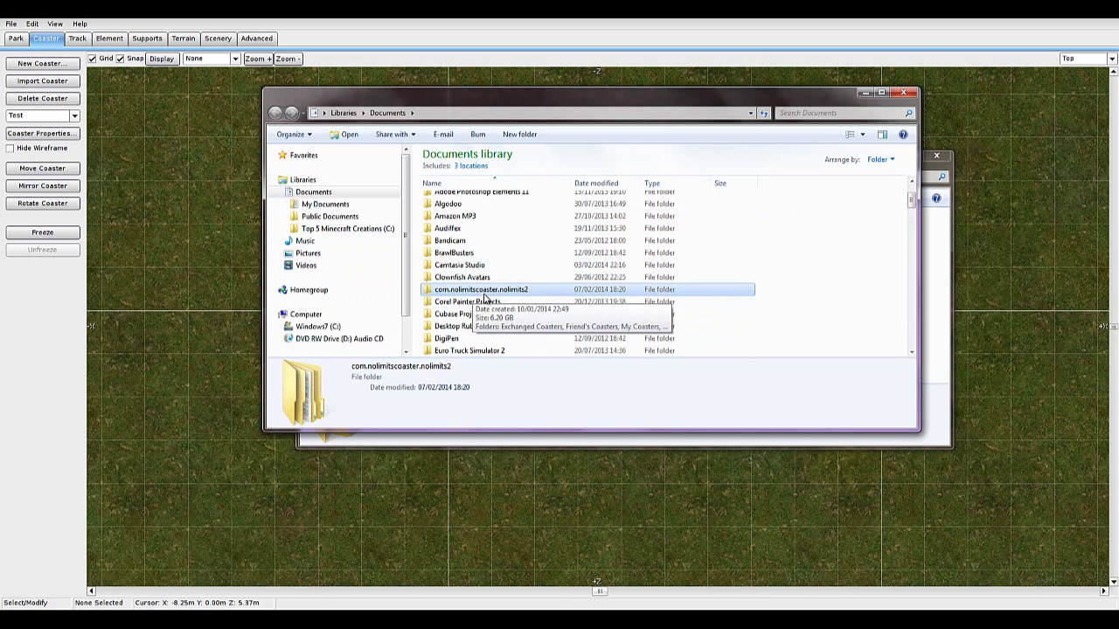
{"action": "double_click", "coordinate": [480, 291]}
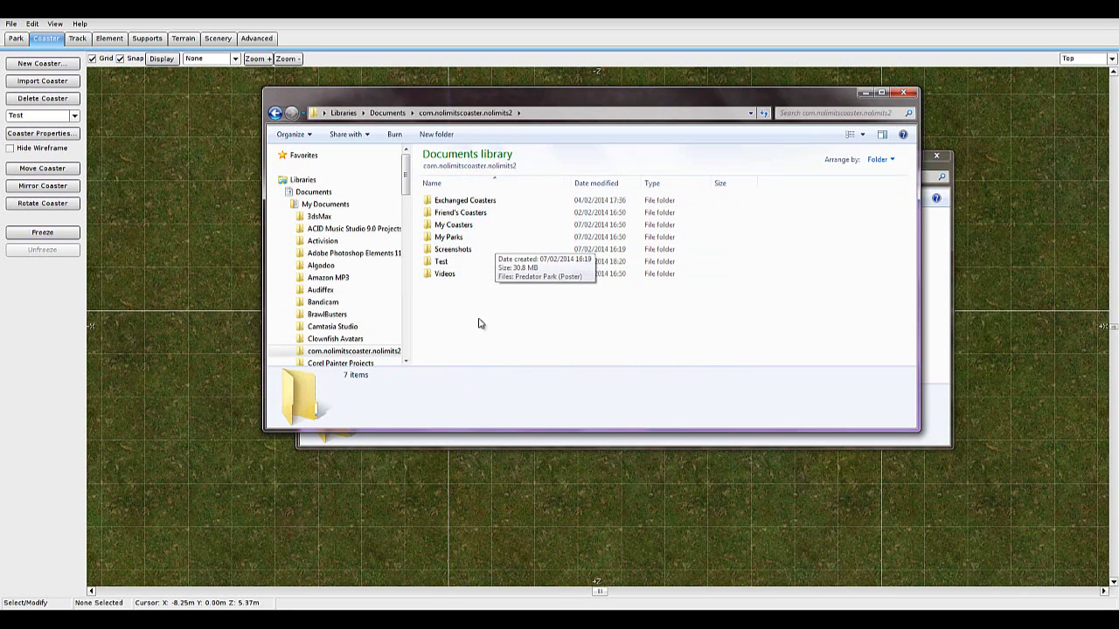
{"action": "left_click", "coordinate": [464, 266]}
{"action": "double_click", "coordinate": [464, 267]}
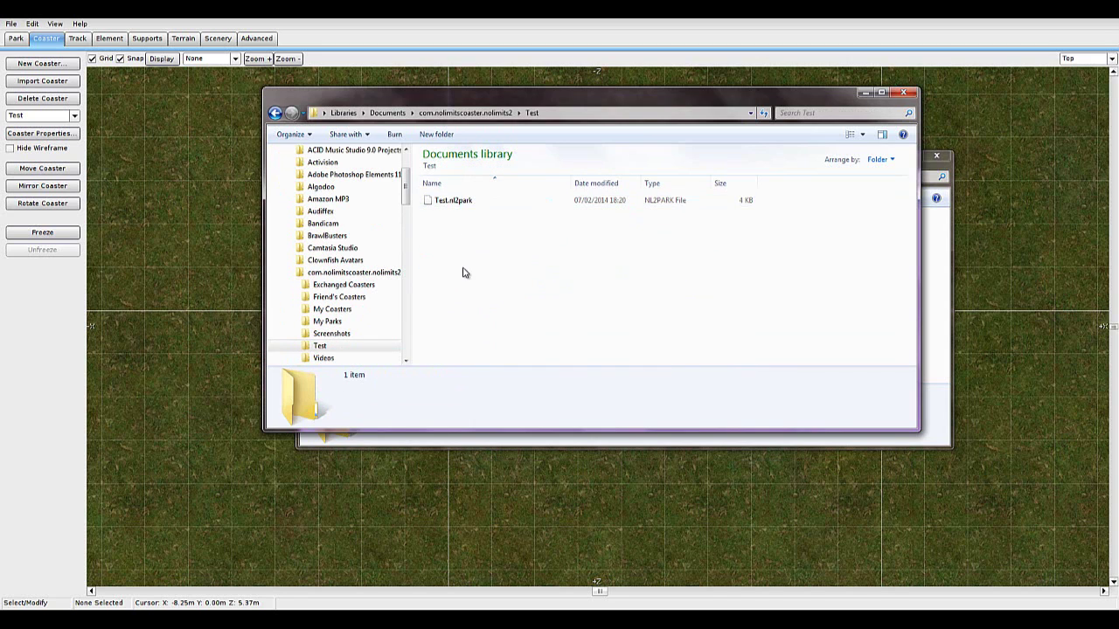
{"action": "key", "text": "ctrl+v"}
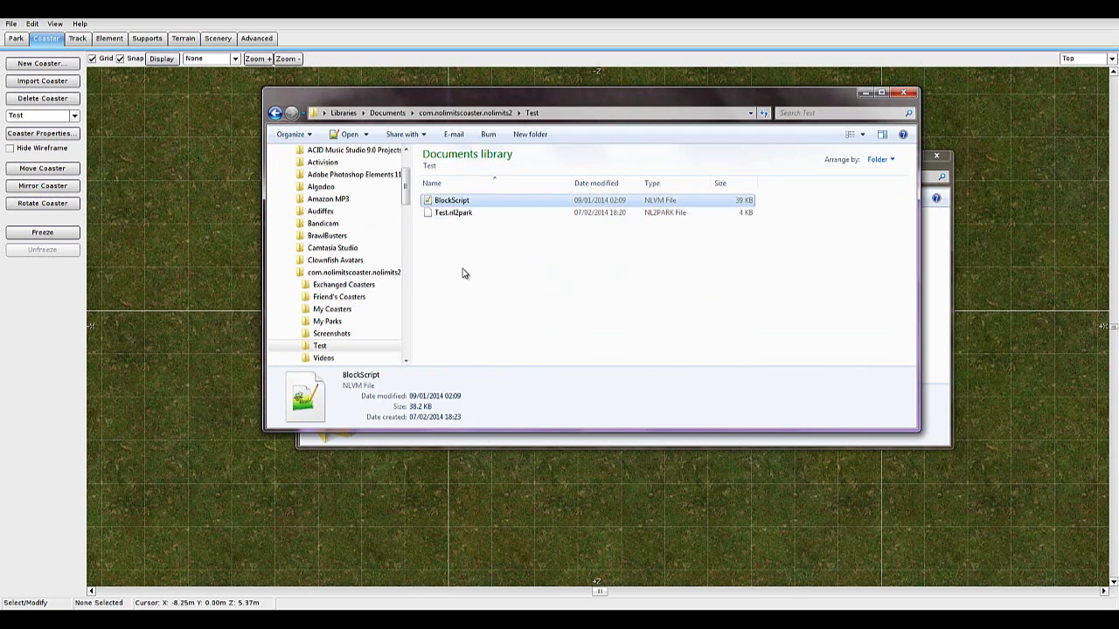
{"action": "left_click", "coordinate": [464, 276]}
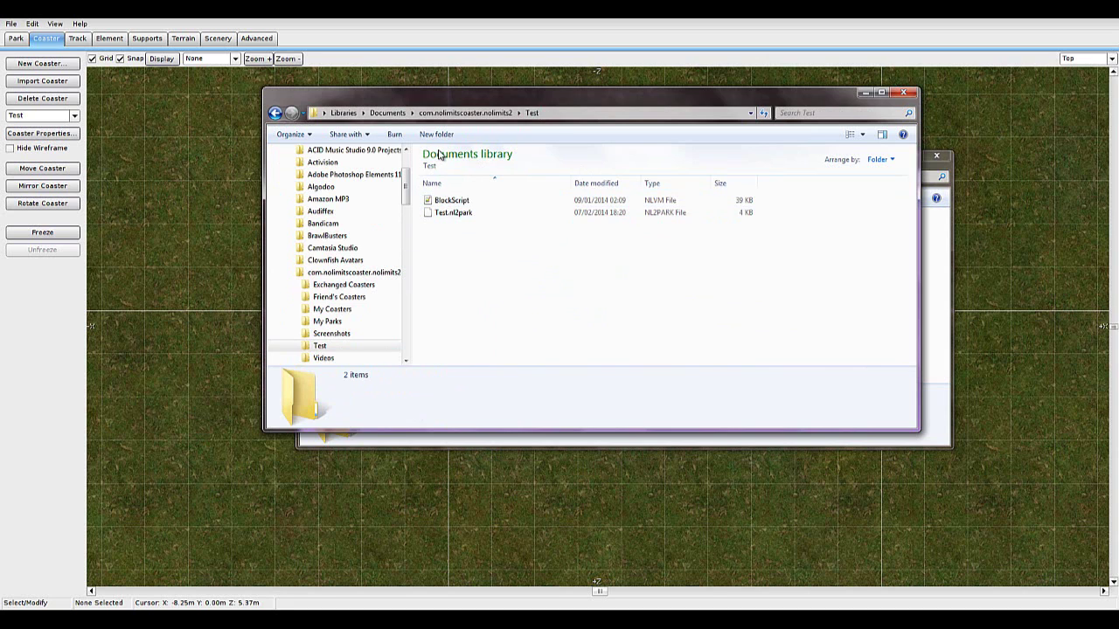
{"action": "left_click", "coordinate": [905, 93]}
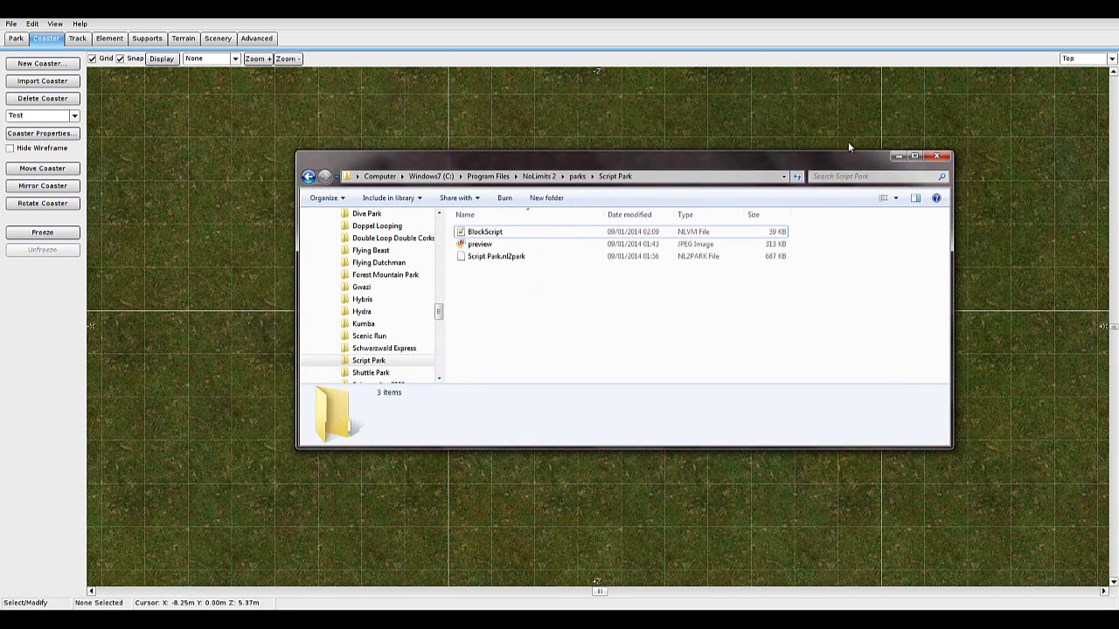
{"action": "left_click", "coordinate": [941, 156]}
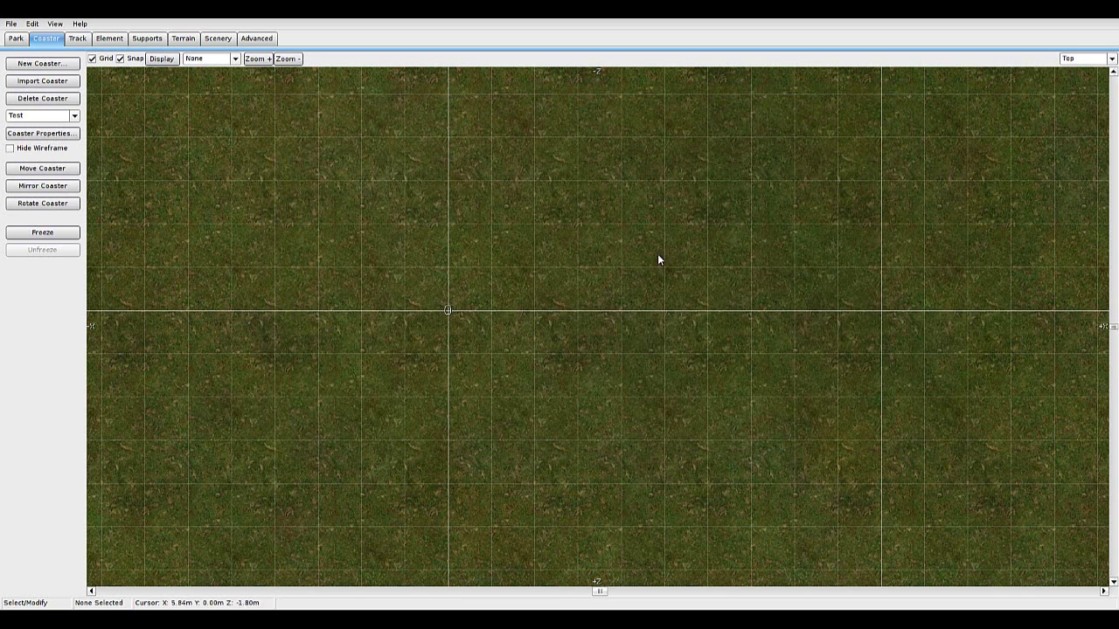
Start adding a script to the Test coaster's properties with BlockScript as its script class.
{"action": "left_click", "coordinate": [42, 133]}
{"action": "left_click", "coordinate": [558, 210]}
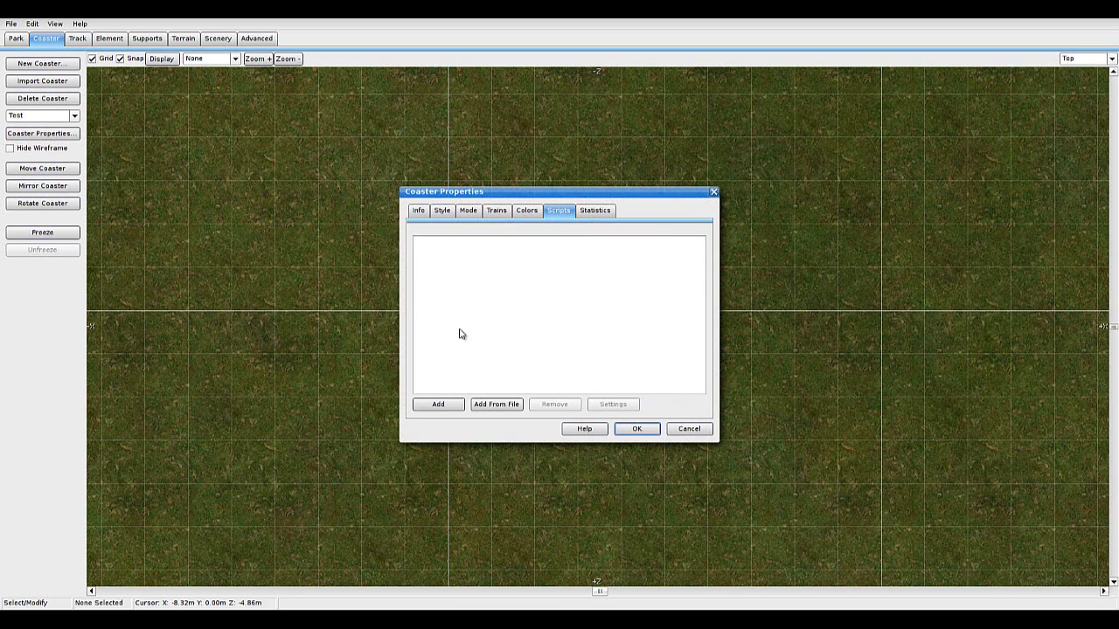
{"action": "left_click", "coordinate": [438, 405]}
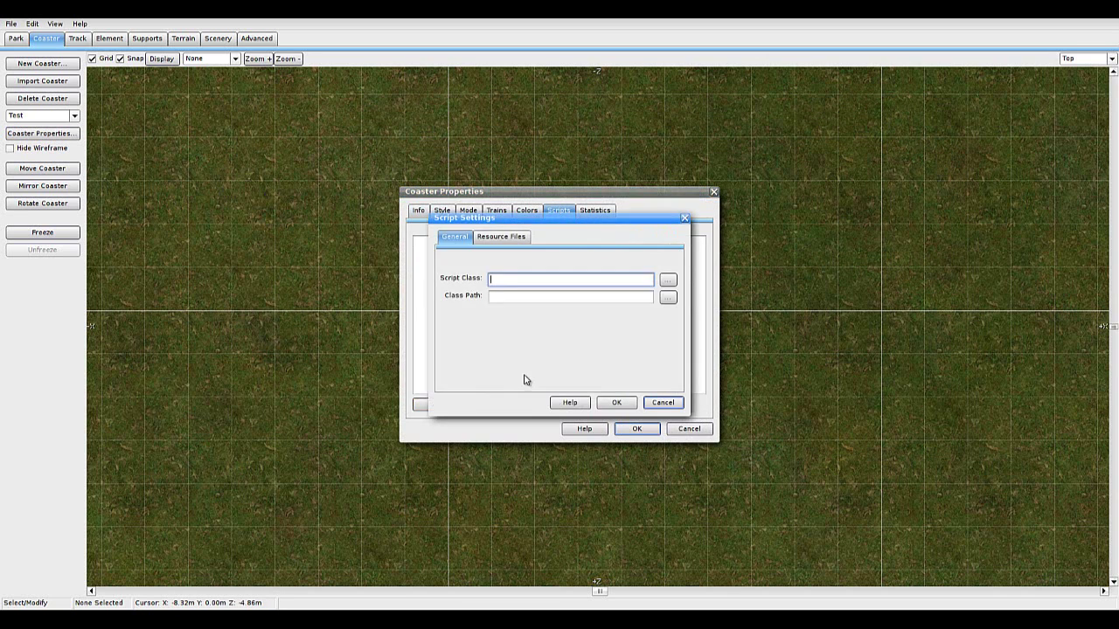
{"action": "left_click", "coordinate": [668, 282]}
{"action": "double_click", "coordinate": [532, 272]}
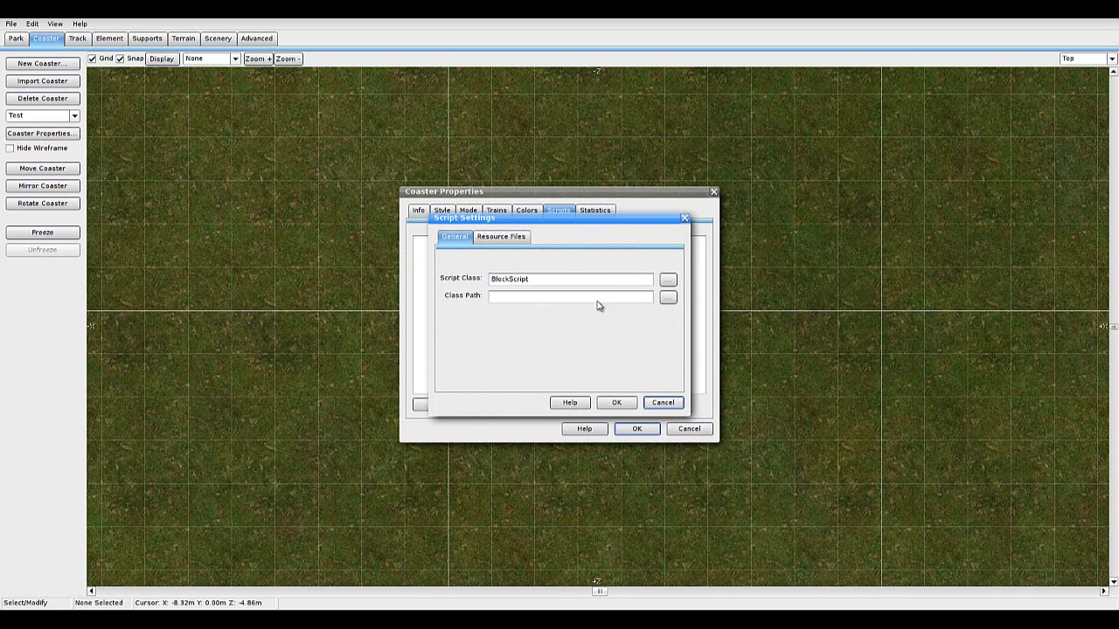
Set the script's class path to the com.nolimitscoaster.nolimits2\Test folder, reselect BlockScript as the script class, and confirm the script settings.
{"action": "left_click", "coordinate": [668, 300]}
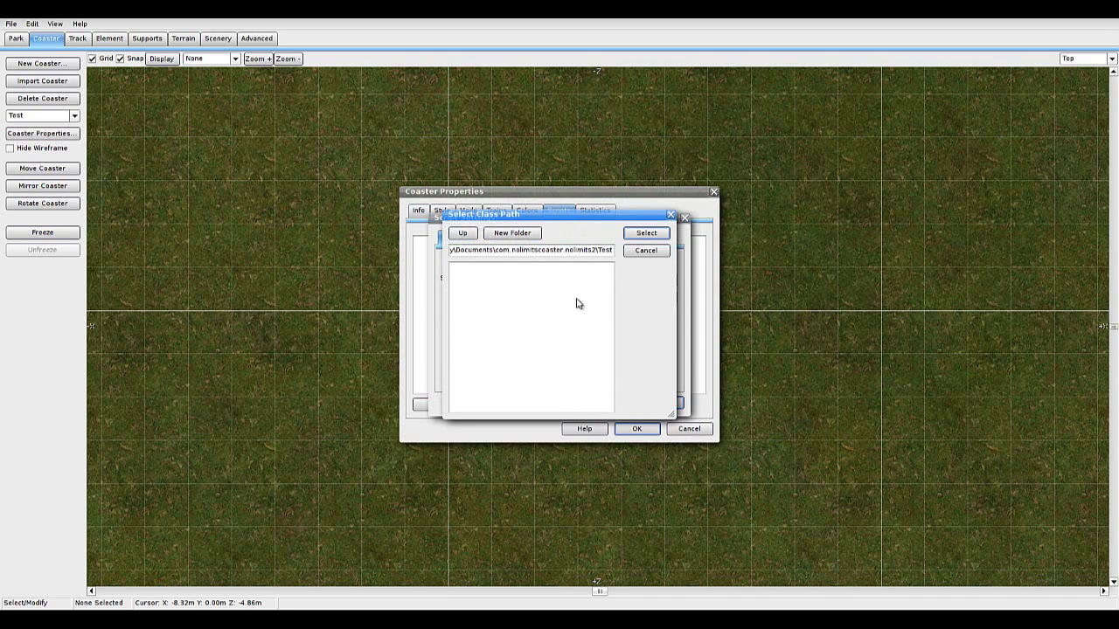
{"action": "triple_click", "coordinate": [524, 251]}
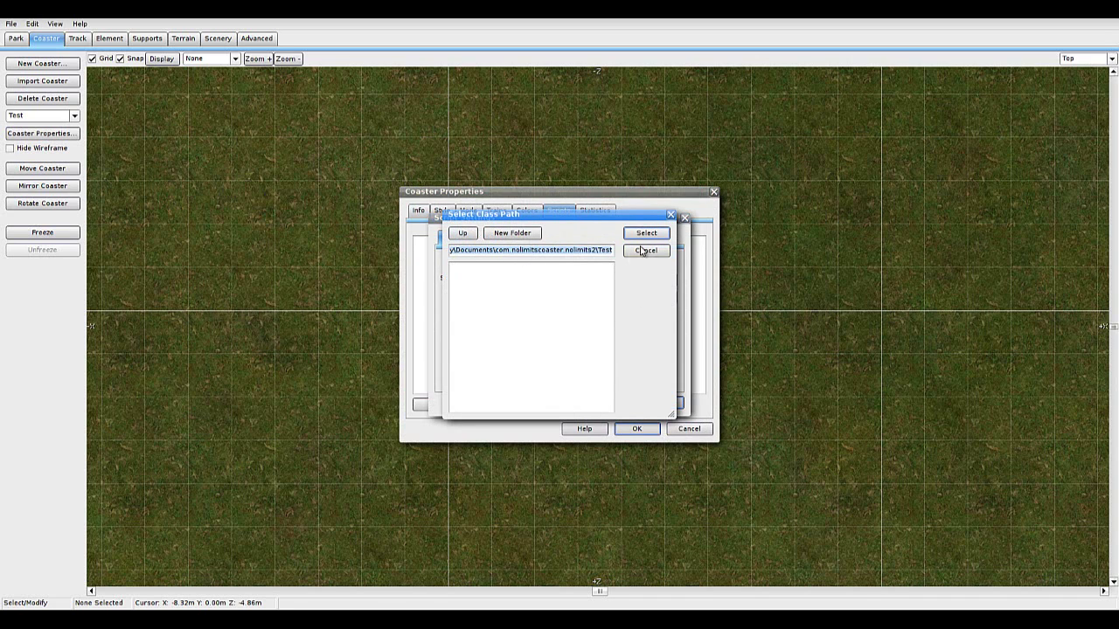
{"action": "left_click", "coordinate": [646, 233]}
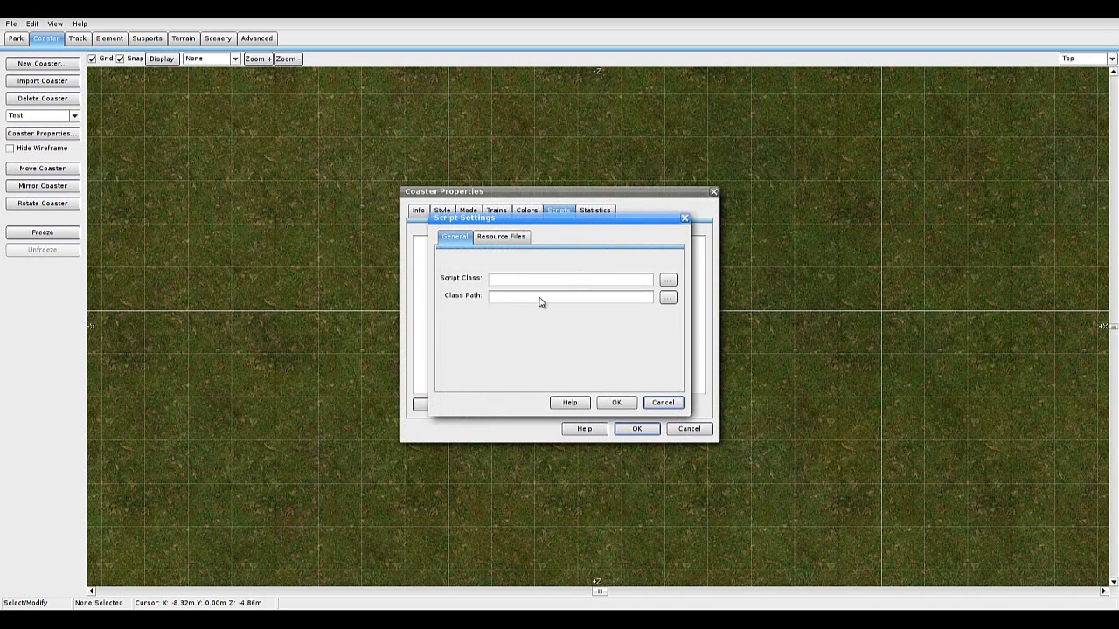
{"action": "left_click", "coordinate": [668, 280]}
{"action": "double_click", "coordinate": [501, 272]}
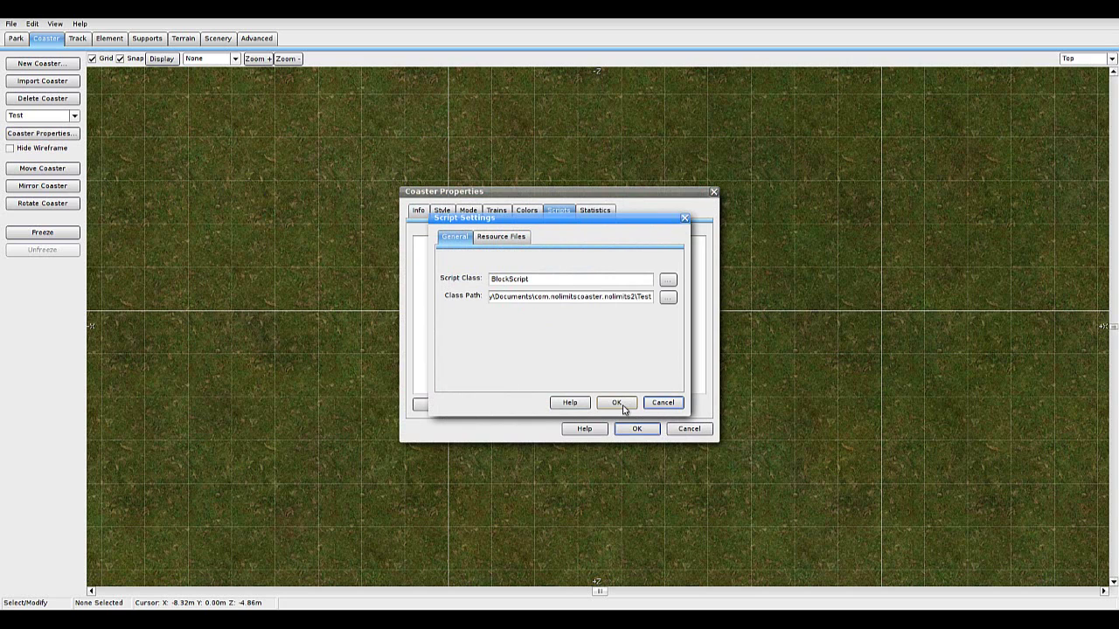
{"action": "left_click", "coordinate": [617, 404]}
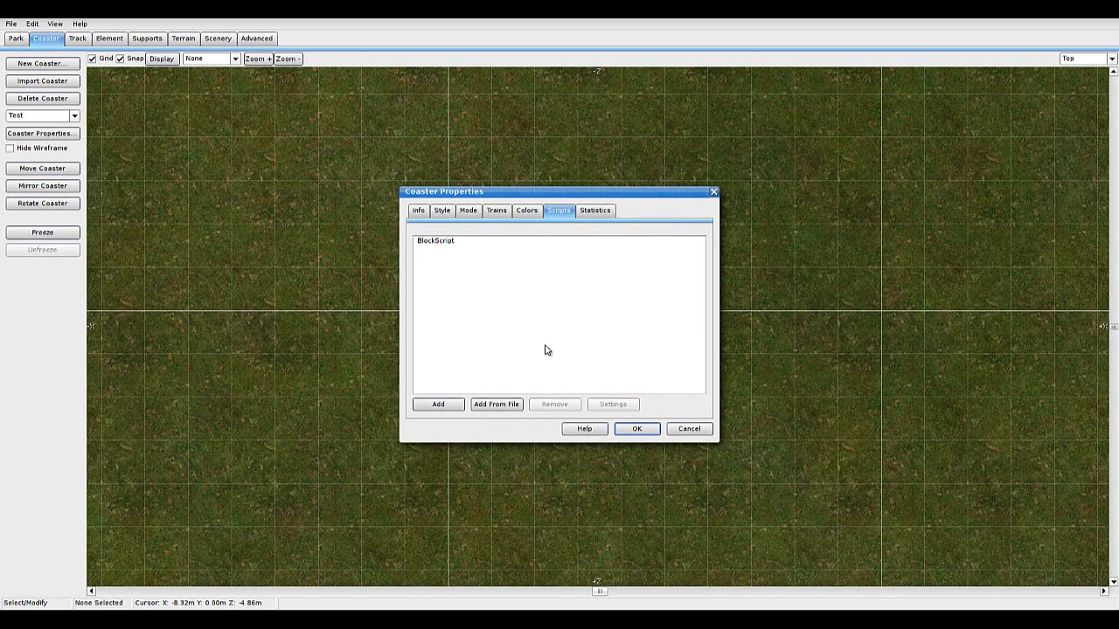
Confirm the Test coaster's properties and place the start vertex of its track at the origin.
{"action": "left_click", "coordinate": [639, 427]}
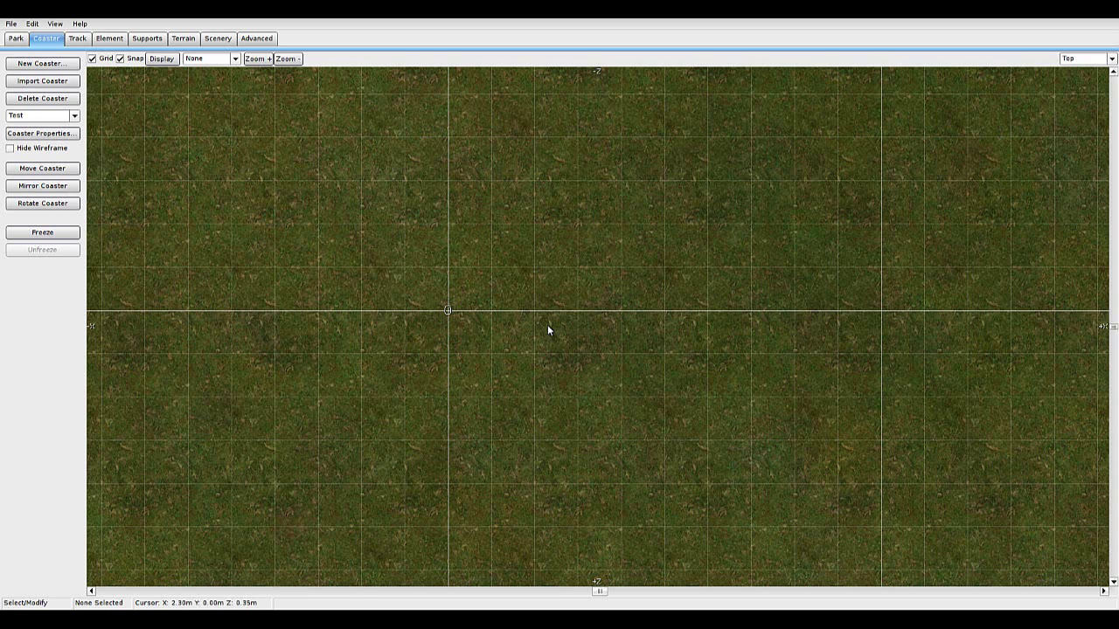
{"action": "scroll", "coordinate": [638, 308], "scroll_direction": "up", "scroll_amount": 2}
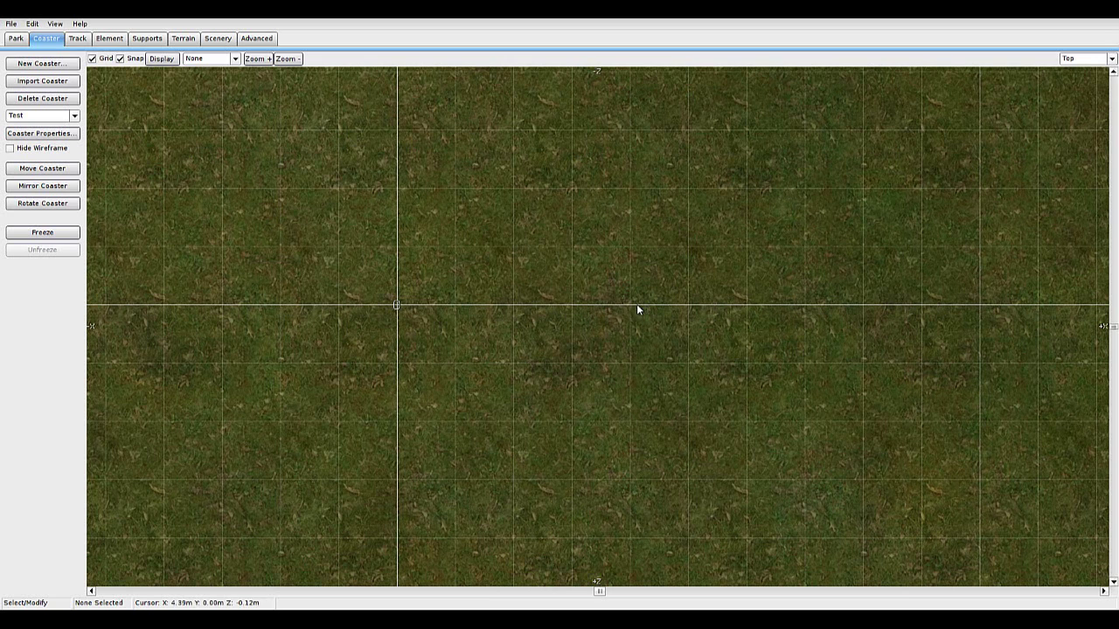
{"action": "left_click", "coordinate": [77, 40]}
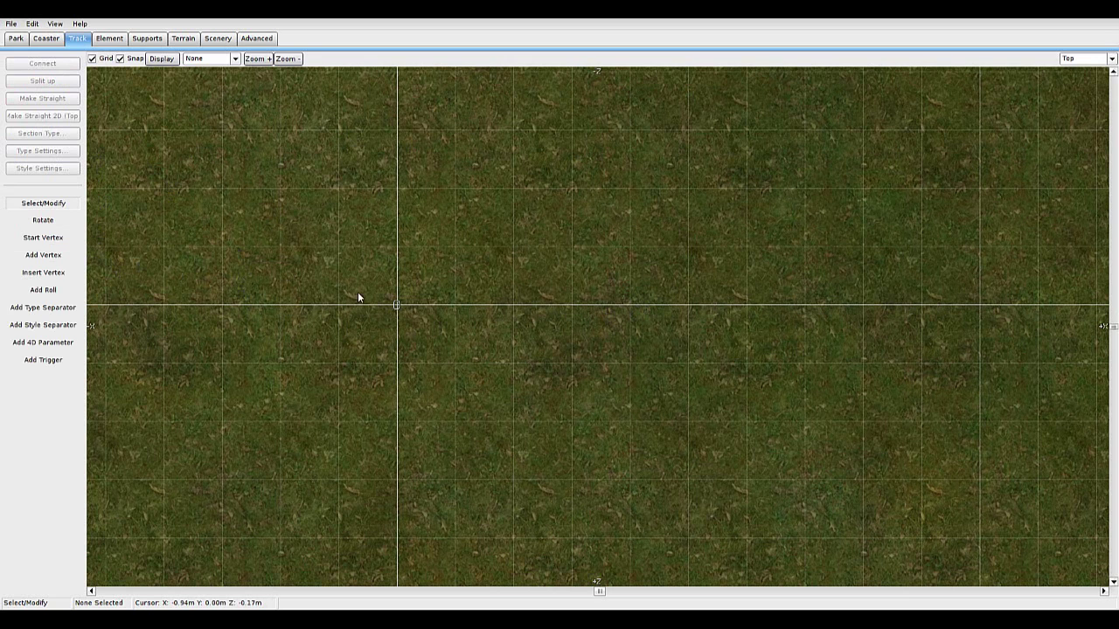
{"action": "right_click_drag", "start_coordinate": [358, 297], "coordinate": [223, 320]}
{"action": "left_click", "coordinate": [58, 237]}
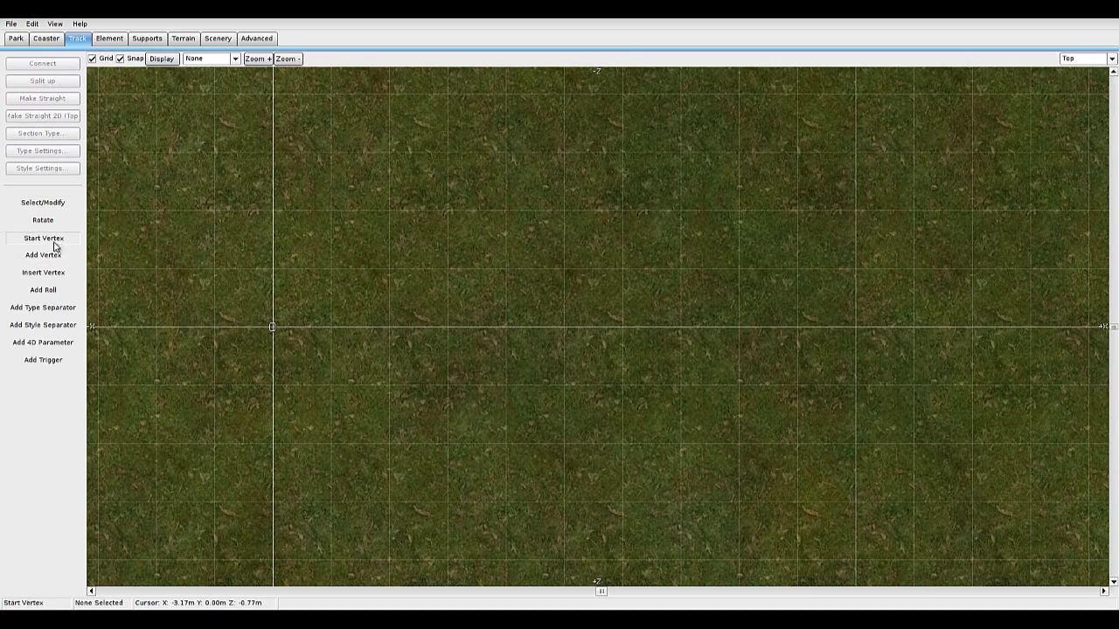
{"action": "left_click", "coordinate": [272, 327]}
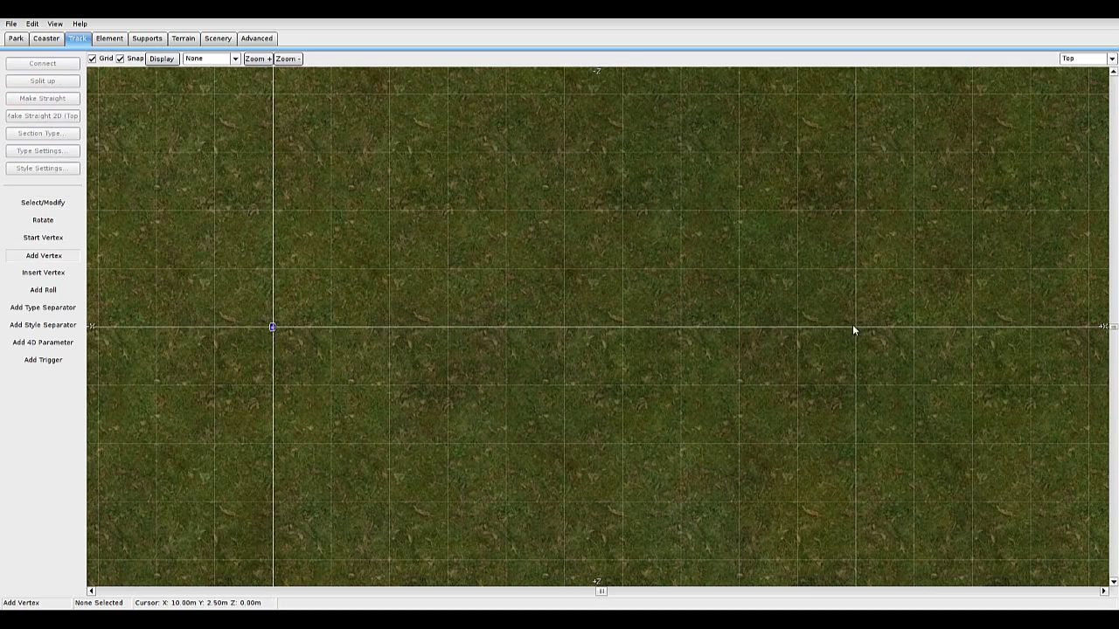
{"action": "right_click_drag", "start_coordinate": [853, 330], "coordinate": [717, 342]}
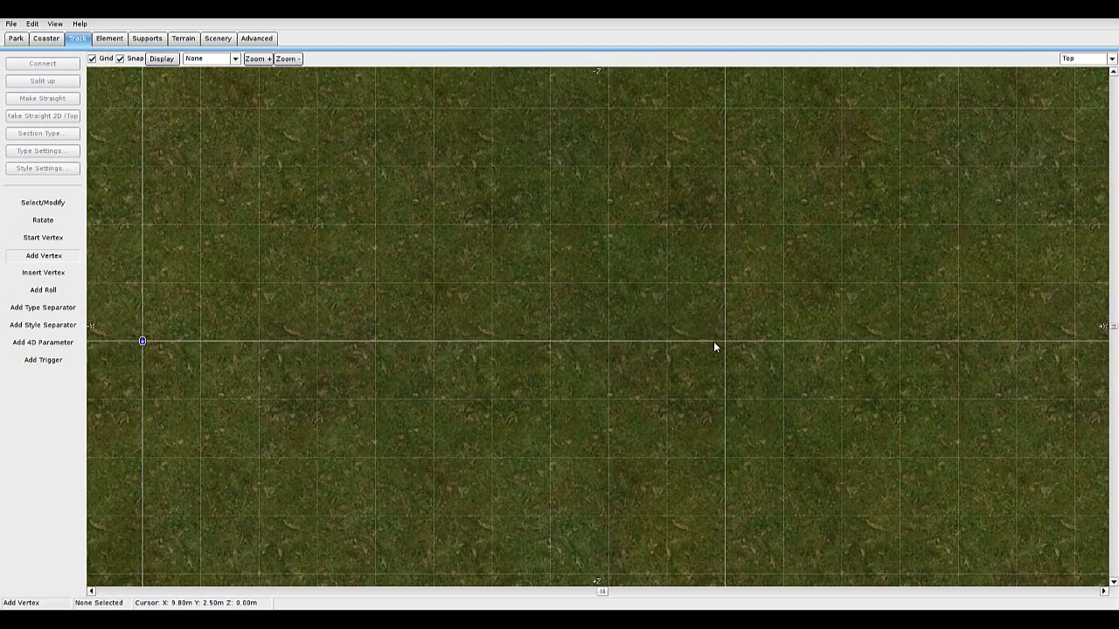
{"action": "scroll", "coordinate": [714, 342], "scroll_direction": "down", "scroll_amount": 2}
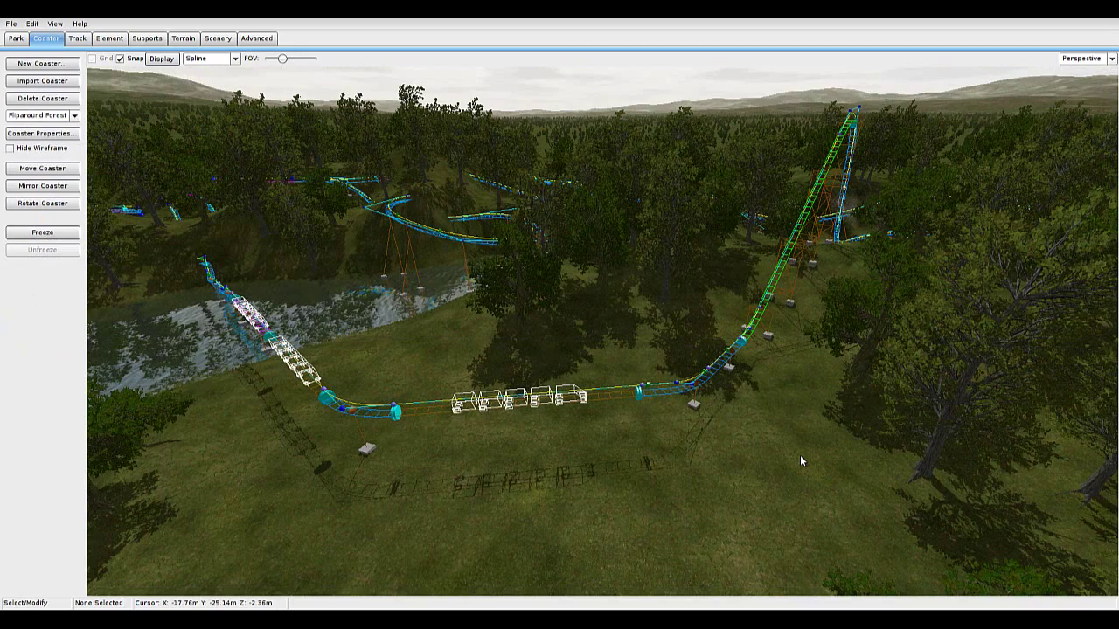
Examine the Fliparound Forest loading station's name, mode, wait time, brake device and transport device settings.
{"action": "right_click_drag", "start_coordinate": [800, 461], "coordinate": [551, 319]}
{"action": "scroll", "coordinate": [593, 320], "scroll_direction": "down", "scroll_amount": 3}
{"action": "scroll", "coordinate": [560, 319], "scroll_direction": "up", "scroll_amount": 3}
{"action": "scroll", "coordinate": [560, 320], "scroll_direction": "up", "scroll_amount": 3}
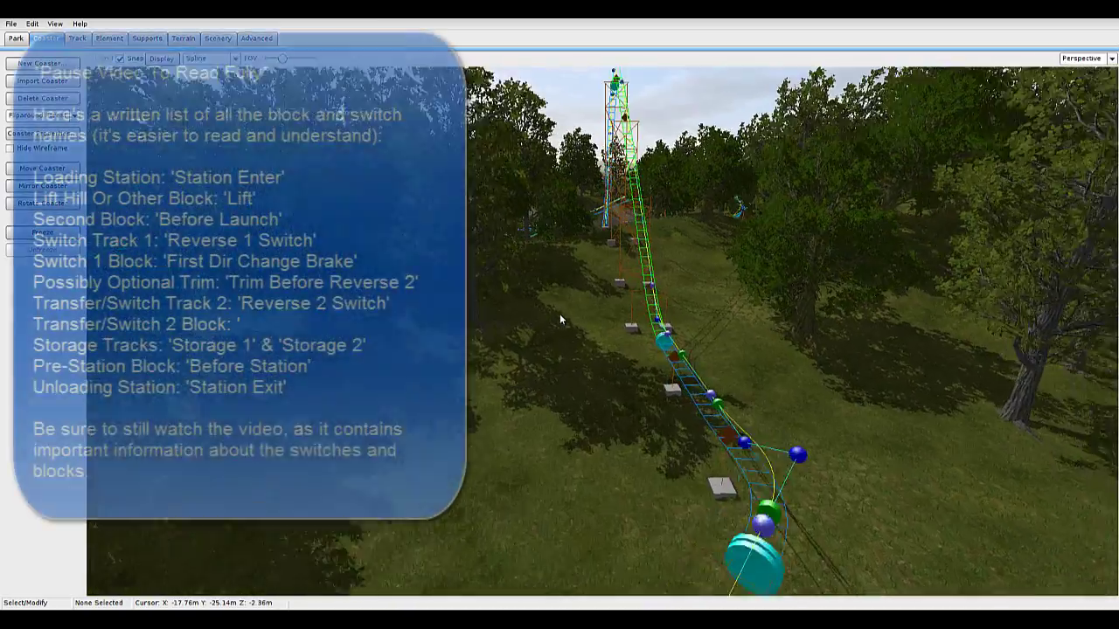
{"action": "key", "text": "w"}
{"action": "right_click_drag", "start_coordinate": [559, 314], "coordinate": [559, 312]}
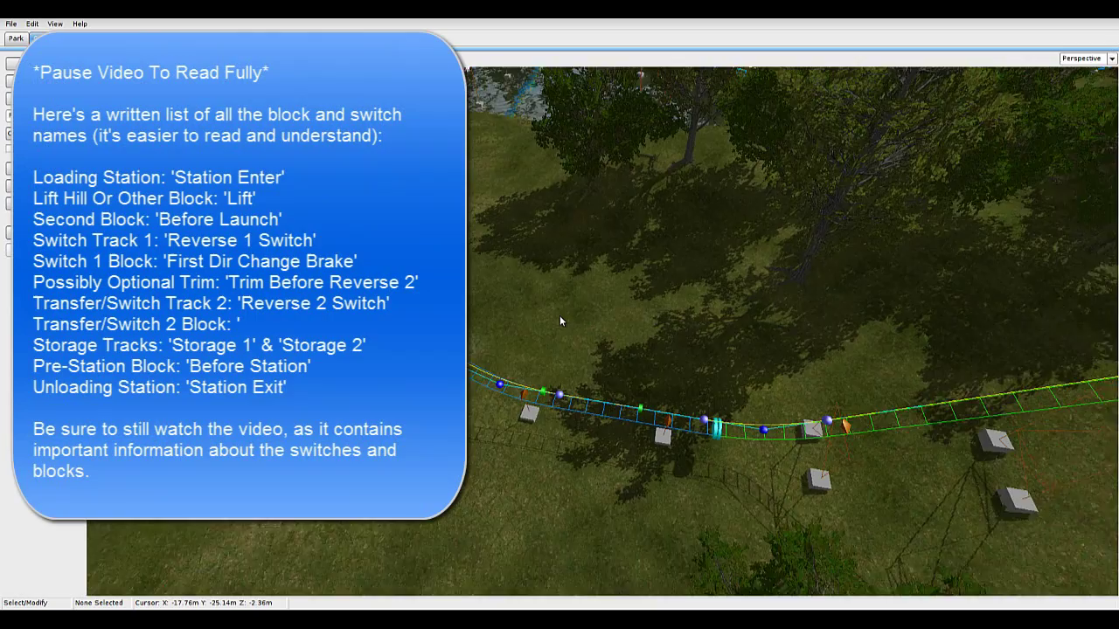
{"action": "mouse_move", "coordinate": [559, 316]}
{"action": "right_mouse_down"}
{"action": "mouse_move", "coordinate": [575, 316]}
{"action": "mouse_move", "coordinate": [560, 315]}
{"action": "right_mouse_up"}
{"action": "key", "text": "a"}
{"action": "key", "text": "d"}
{"action": "double_click", "coordinate": [459, 376]}
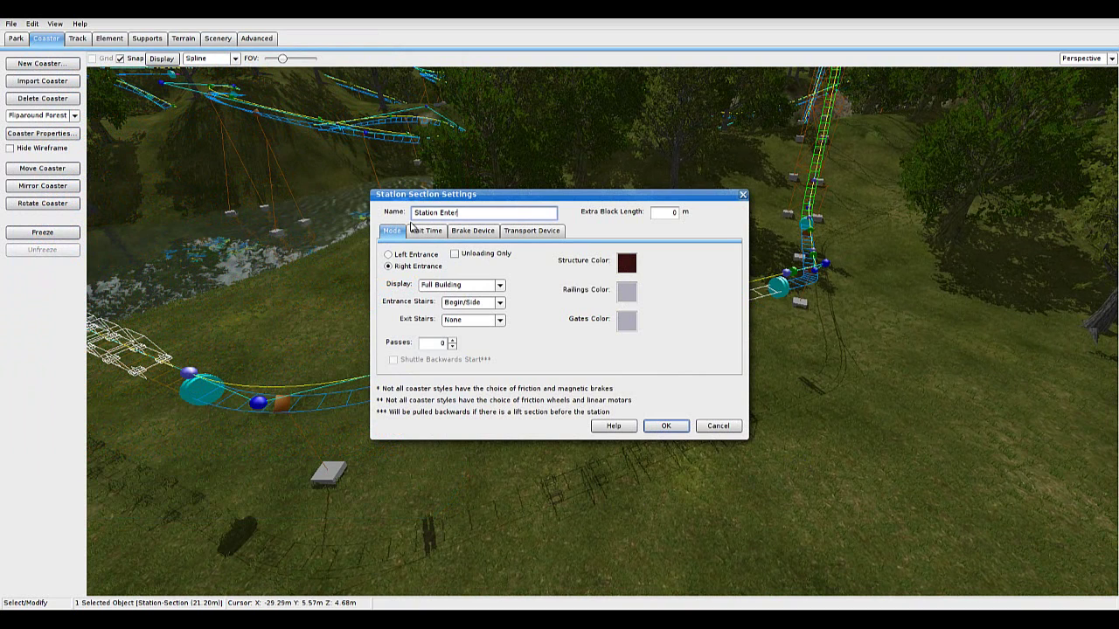
{"action": "left_click", "coordinate": [426, 235]}
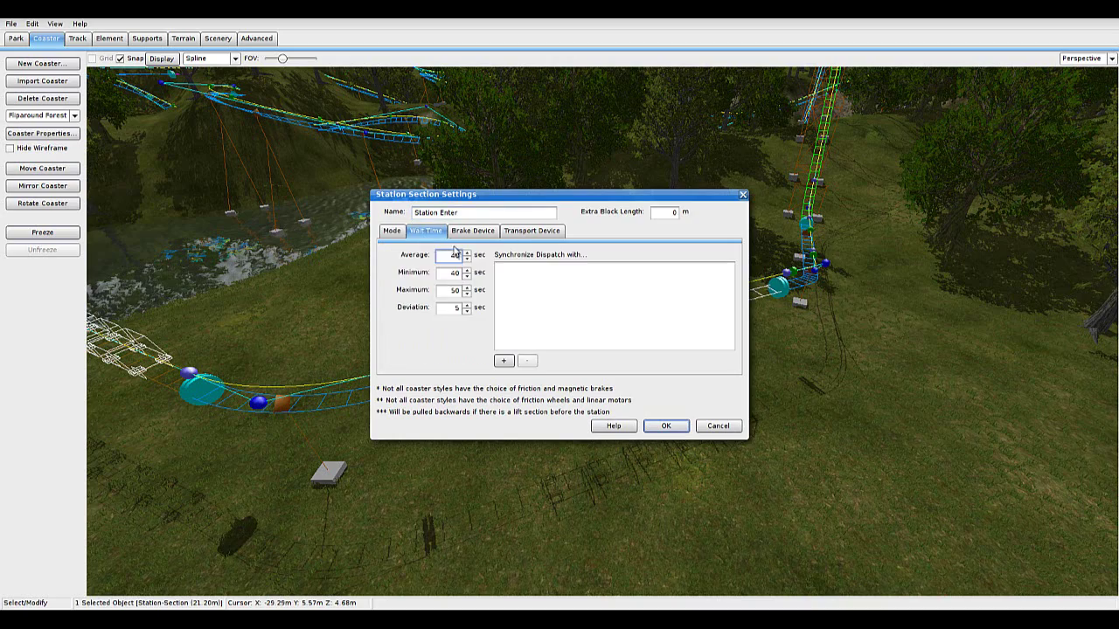
{"action": "left_click", "coordinate": [486, 234]}
{"action": "left_click", "coordinate": [533, 233]}
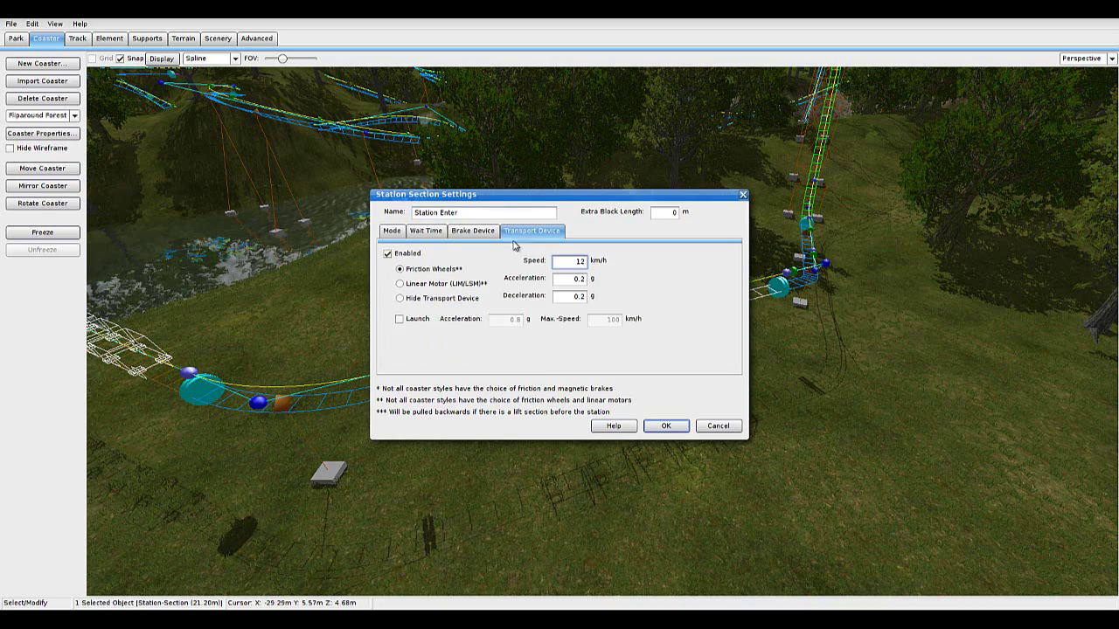
{"action": "left_click", "coordinate": [680, 426]}
Examine the name and setup of the lift section that follows the loading station.
{"action": "key", "text": "w"}
{"action": "right_click_drag", "start_coordinate": [696, 410], "coordinate": [559, 315]}
{"action": "key", "text": "w"}
{"action": "right_click_drag", "start_coordinate": [569, 432], "coordinate": [557, 311]}
{"action": "key", "text": "w"}
{"action": "double_click", "coordinate": [565, 367]}
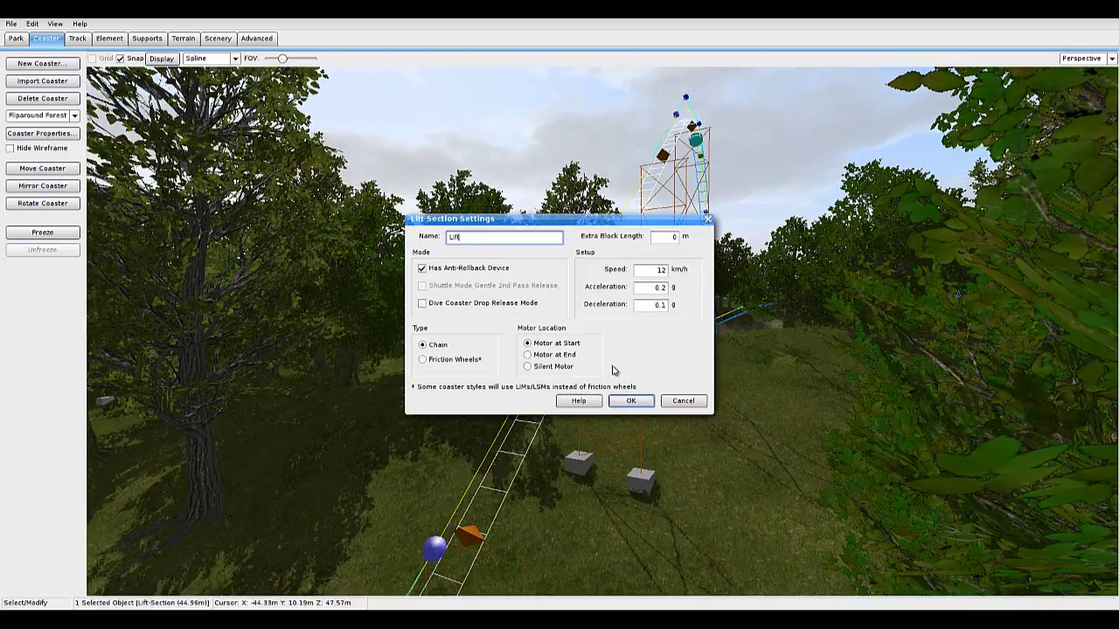
{"action": "left_click", "coordinate": [628, 403]}
Examine the first switch track's properties, including the name in its special track properties.
{"action": "right_click_drag", "start_coordinate": [649, 383], "coordinate": [542, 302]}
{"action": "key", "text": "w"}
{"action": "key", "text": "s"}
{"action": "key", "text": "w"}
{"action": "key", "text": "w"}
{"action": "key", "text": "w"}
{"action": "key", "text": "s"}
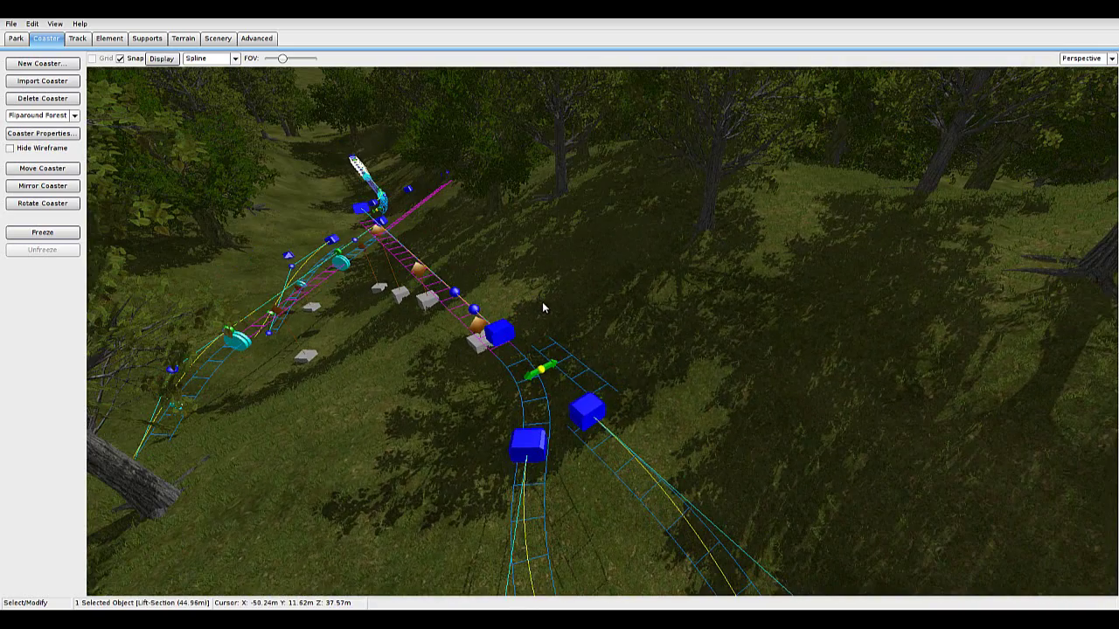
{"action": "double_click", "coordinate": [542, 370]}
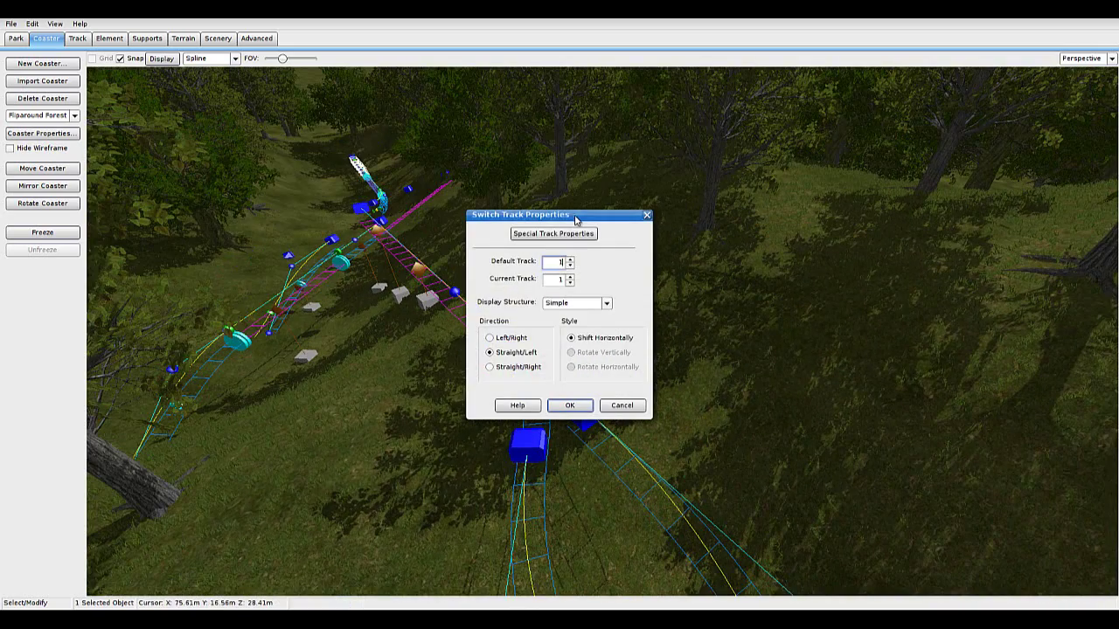
{"action": "left_click_drag", "start_coordinate": [589, 215], "coordinate": [672, 202]}
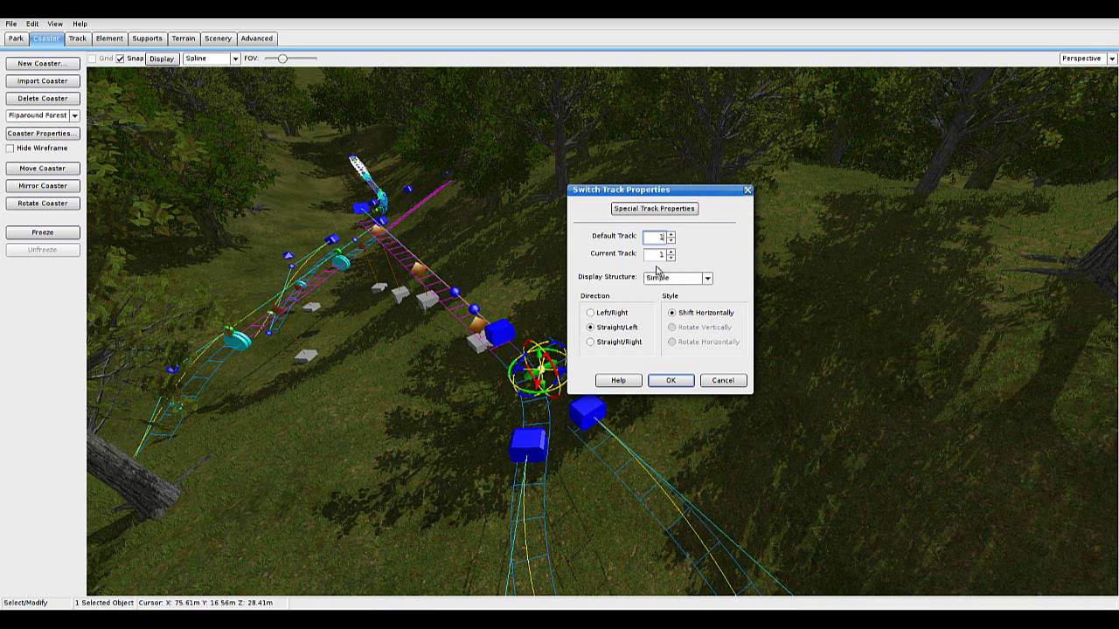
{"action": "left_click", "coordinate": [652, 210]}
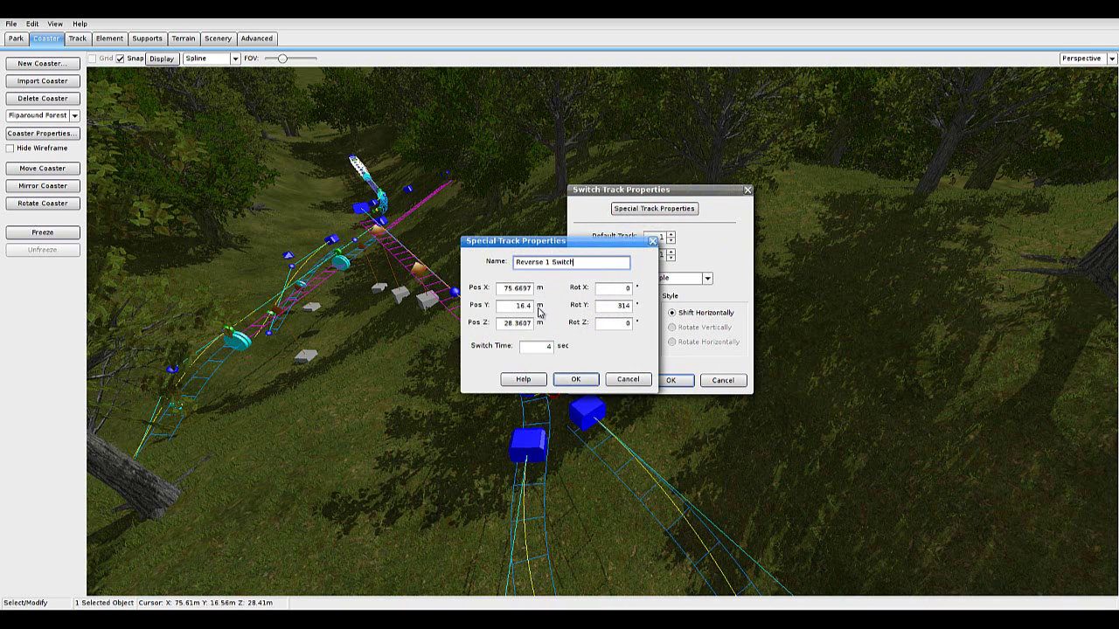
{"action": "left_click", "coordinate": [575, 380]}
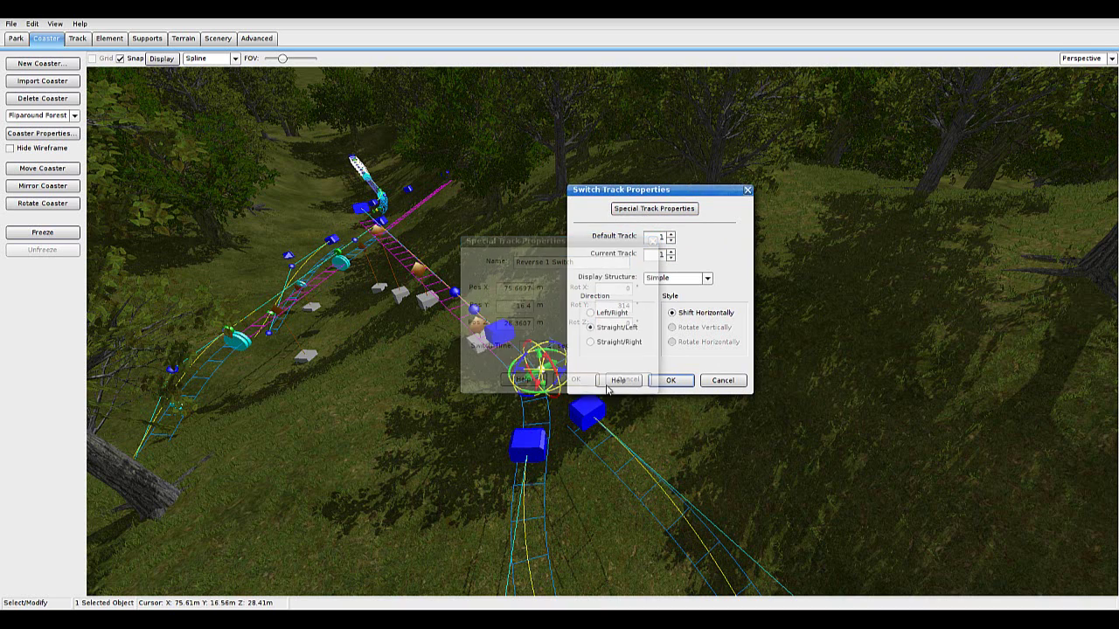
{"action": "left_click", "coordinate": [671, 382]}
Examine the name, mode, transport, launch and trigger settings of the first switch track's brake section.
{"action": "mouse_move", "coordinate": [562, 316]}
{"action": "right_mouse_down"}
{"action": "mouse_move", "coordinate": [530, 321]}
{"action": "mouse_move", "coordinate": [559, 314]}
{"action": "right_mouse_up"}
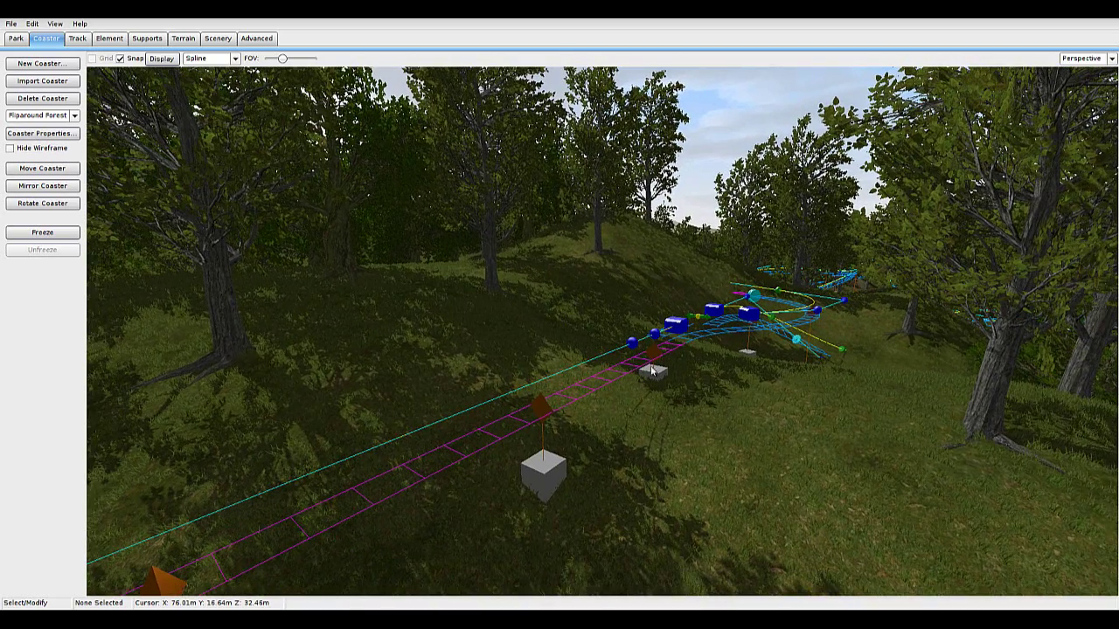
{"action": "double_click", "coordinate": [591, 390]}
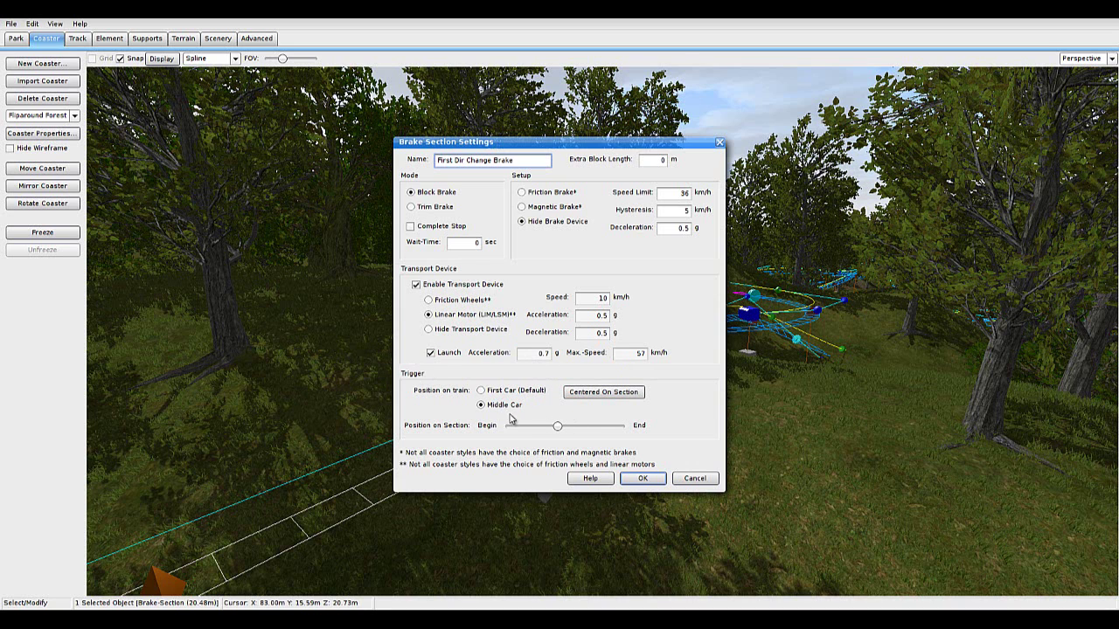
{"action": "left_click", "coordinate": [647, 483]}
{"action": "left_click", "coordinate": [672, 456]}
Examine the transfer table's track settings and the name in its special track properties.
{"action": "right_click_drag", "start_coordinate": [673, 455], "coordinate": [553, 314]}
{"action": "key", "text": "w"}
{"action": "key", "text": "w"}
{"action": "key", "text": "w"}
{"action": "key", "text": "w"}
{"action": "key", "text": "w"}
{"action": "key", "text": "w"}
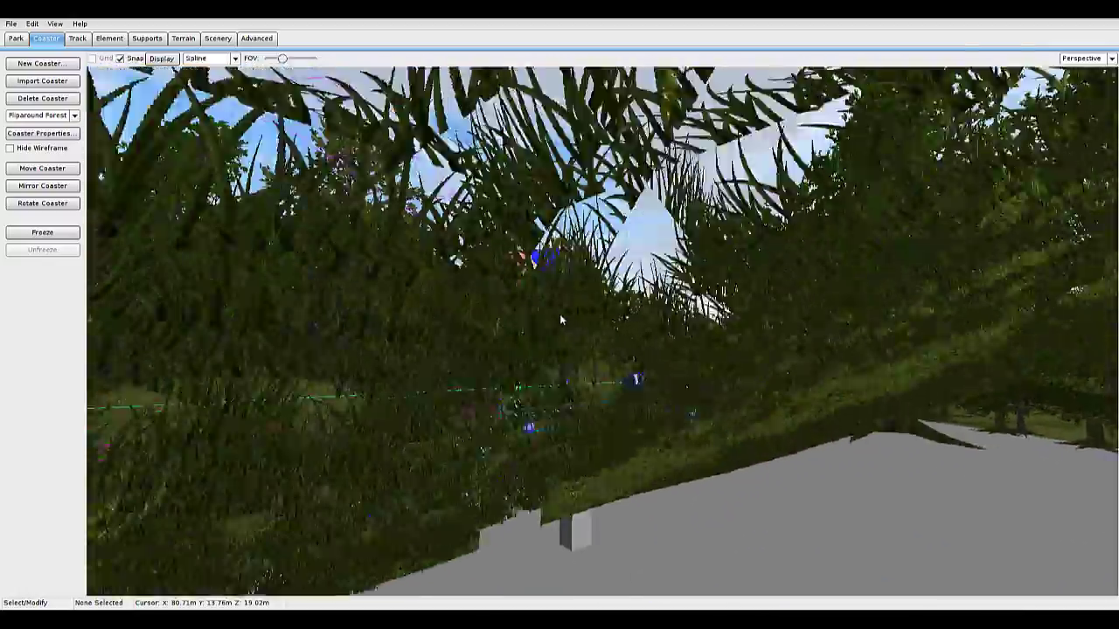
{"action": "key", "text": "w"}
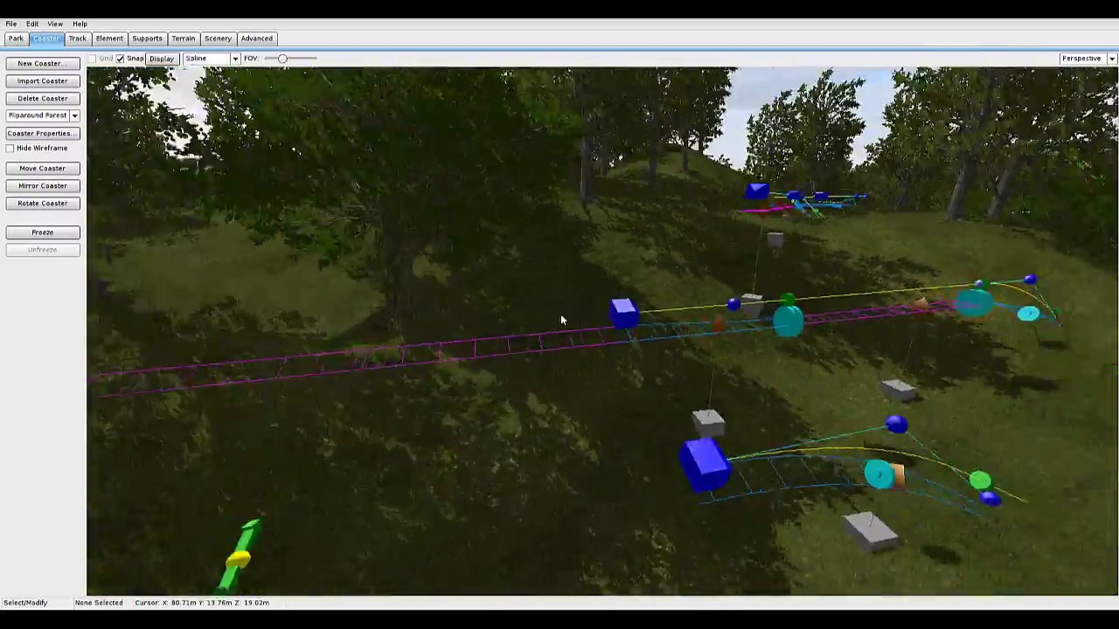
{"action": "key", "text": "a"}
{"action": "right_click_drag", "start_coordinate": [562, 315], "coordinate": [558, 316]}
{"action": "key", "text": "w"}
{"action": "key", "text": "w"}
{"action": "key", "text": "s"}
{"action": "key", "text": "s"}
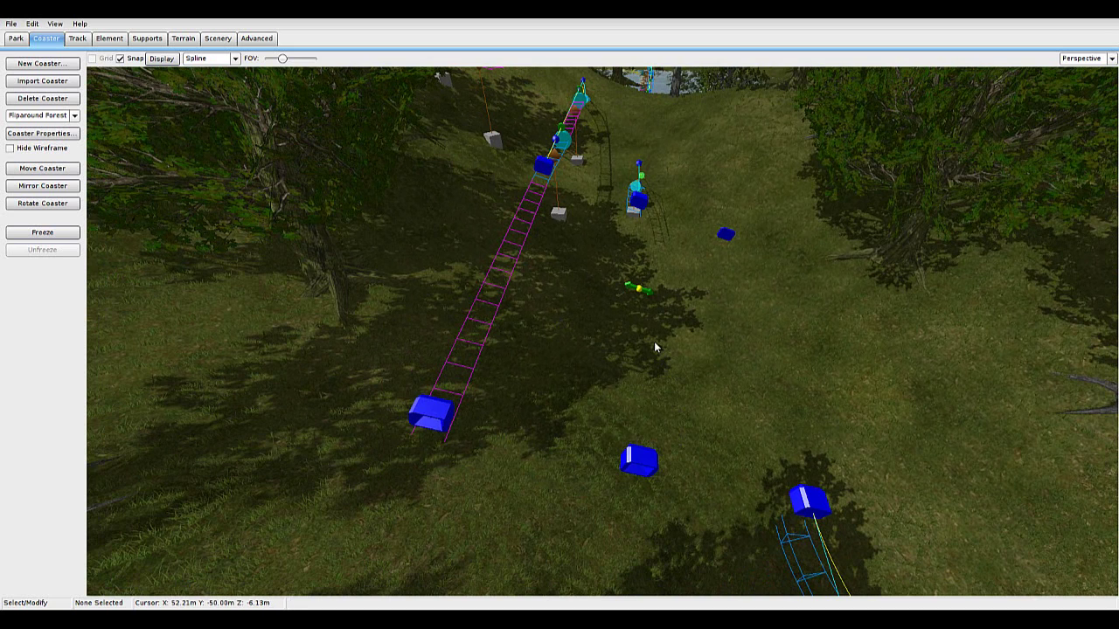
{"action": "double_click", "coordinate": [640, 293]}
{"action": "left_click_drag", "start_coordinate": [573, 234], "coordinate": [655, 232]}
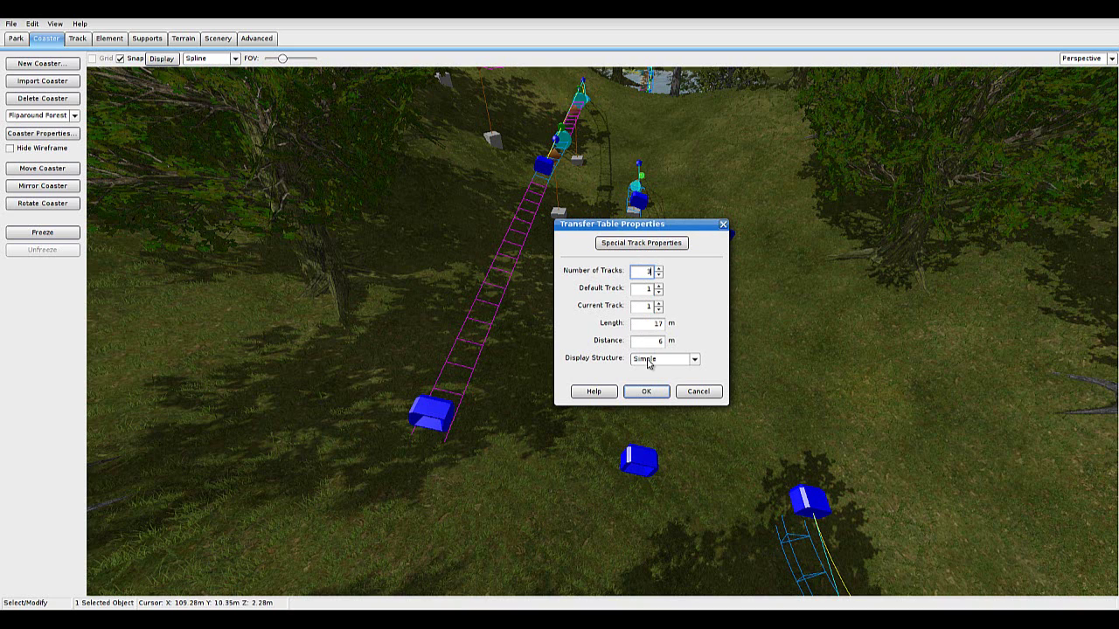
{"action": "left_click", "coordinate": [650, 246]}
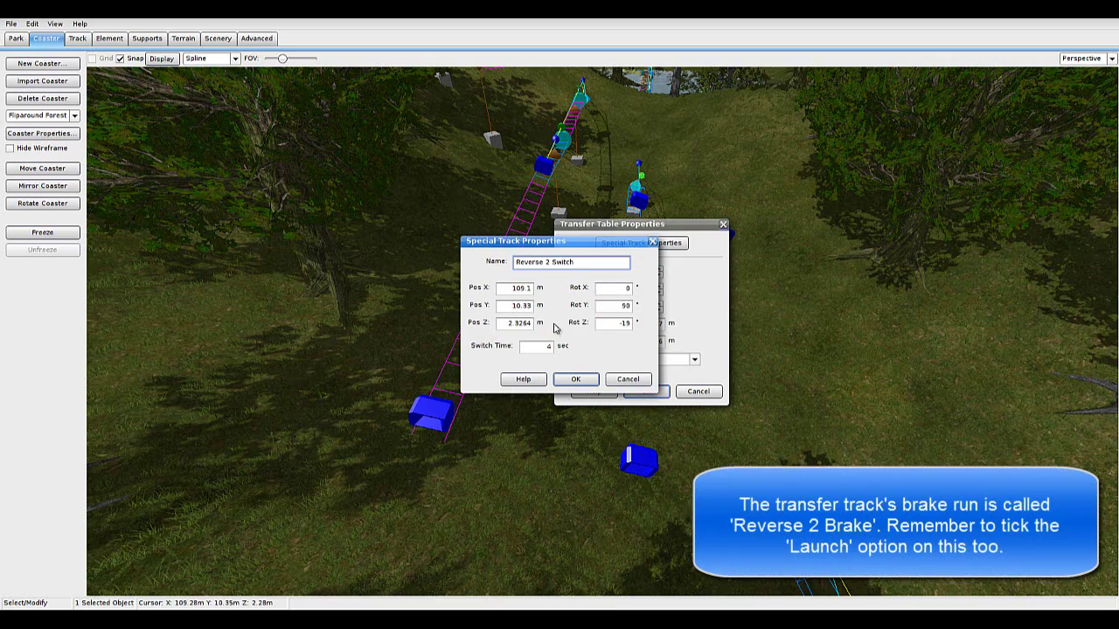
{"action": "left_click", "coordinate": [576, 380]}
{"action": "left_click", "coordinate": [646, 390]}
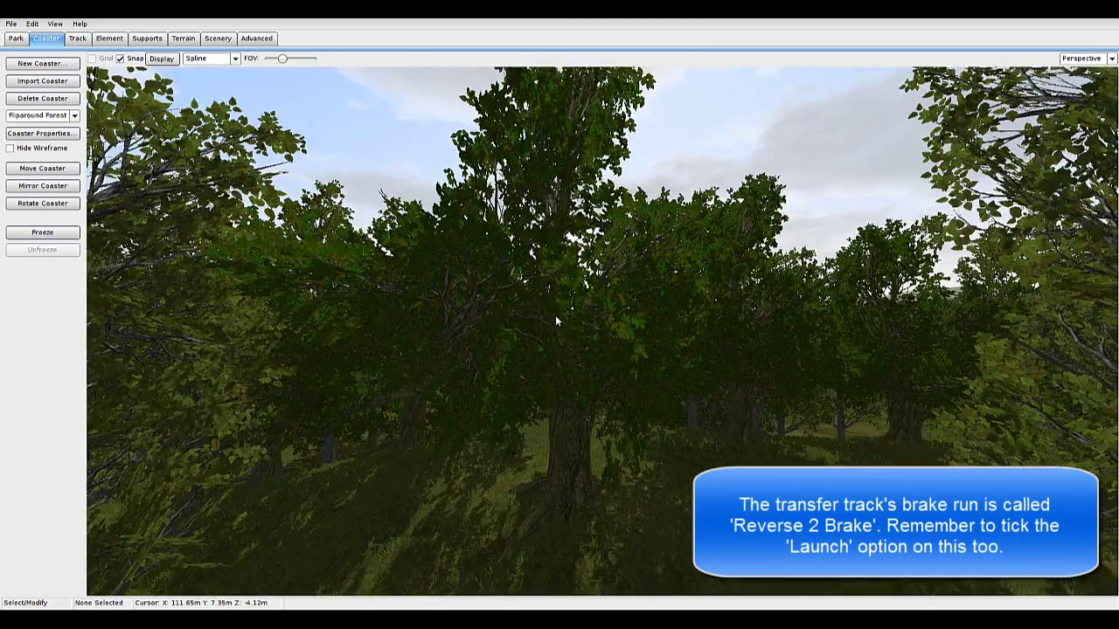
Check the names and settings of the two storage sections beyond the transfer table.
{"action": "double_click", "coordinate": [589, 358]}
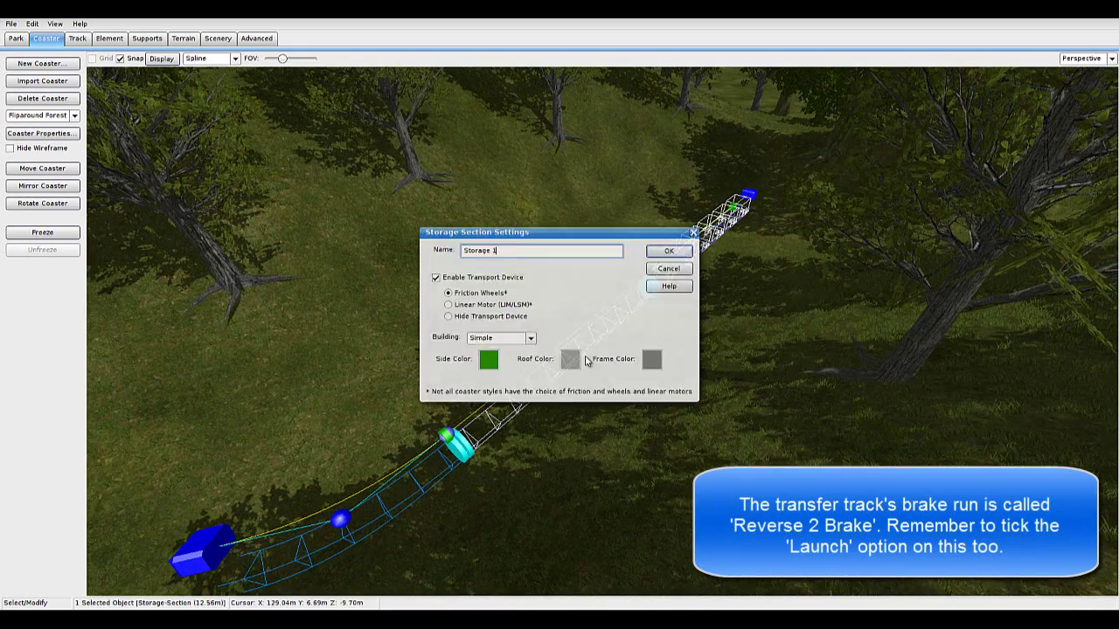
{"action": "left_click", "coordinate": [669, 251]}
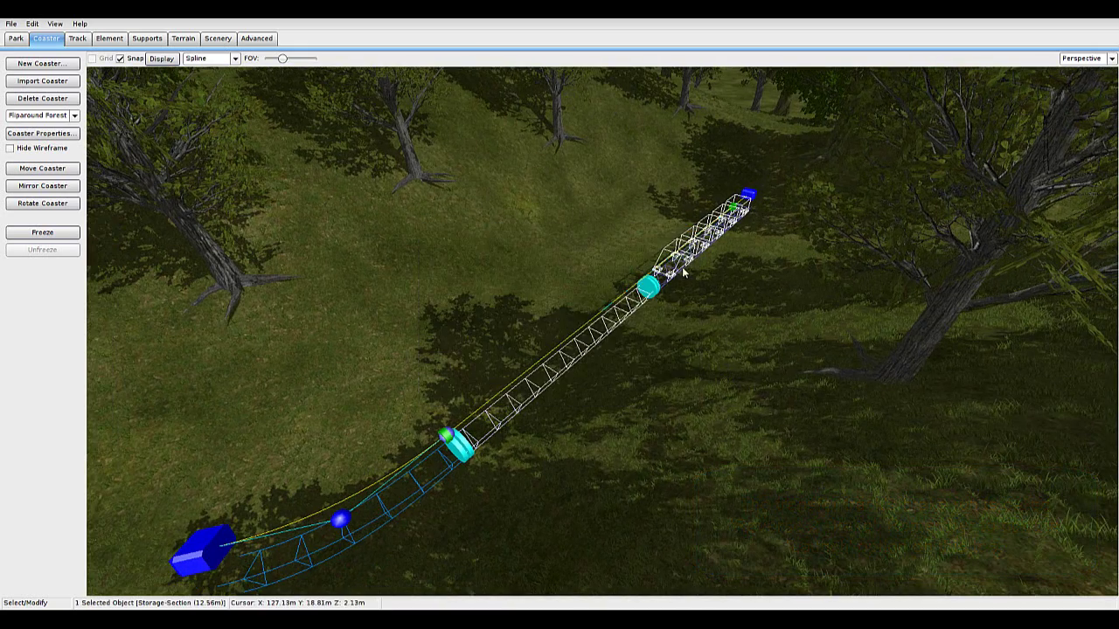
{"action": "double_click", "coordinate": [685, 273]}
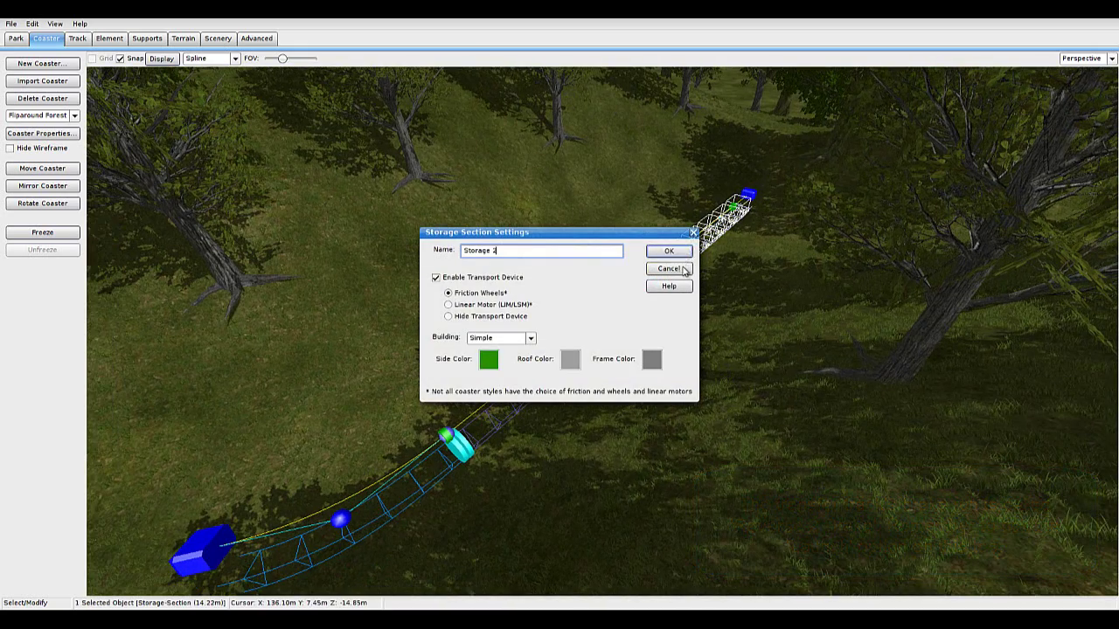
{"action": "left_click", "coordinate": [722, 337]}
Examine the name, mode, transport and trigger settings of the block brake just before the unloading station.
{"action": "right_click_drag", "start_coordinate": [551, 312], "coordinate": [564, 316]}
{"action": "double_click", "coordinate": [564, 306]}
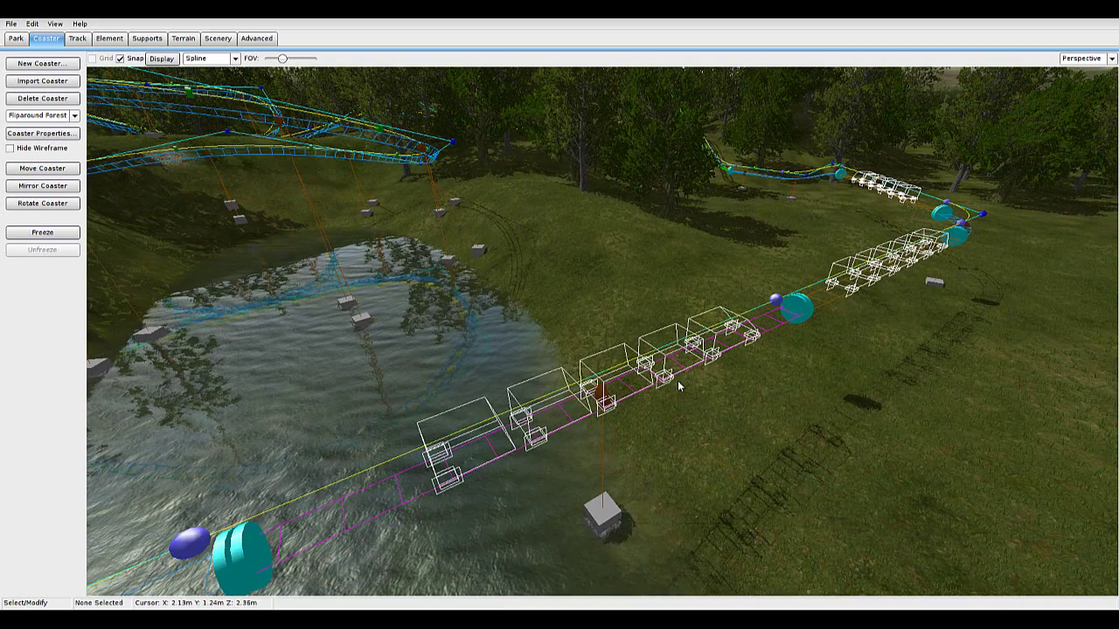
{"action": "double_click", "coordinate": [678, 381]}
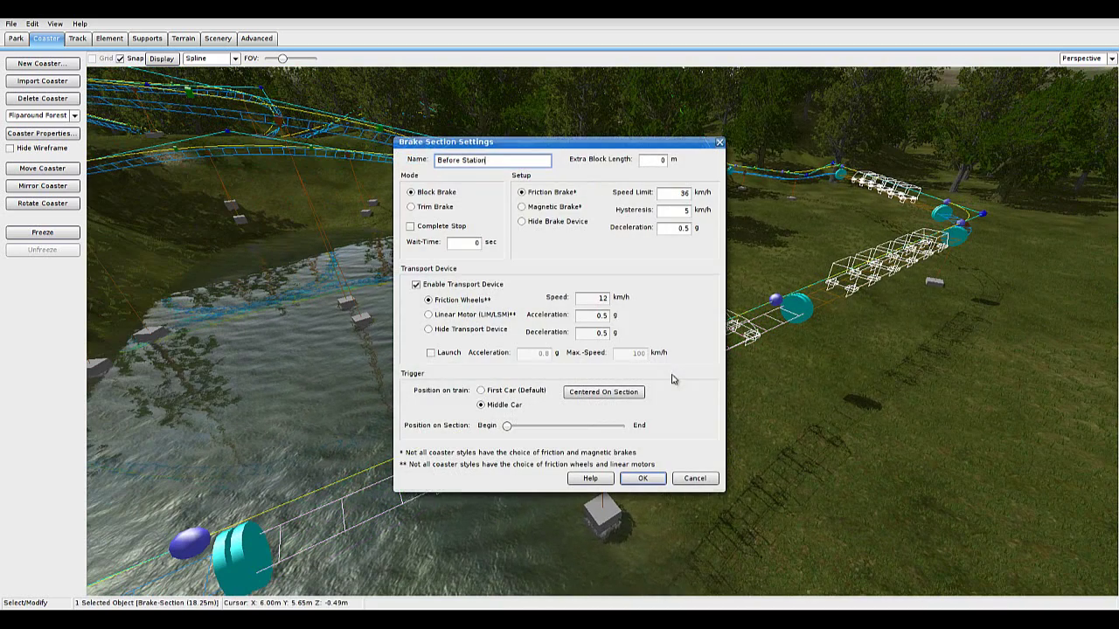
{"action": "left_click", "coordinate": [719, 141]}
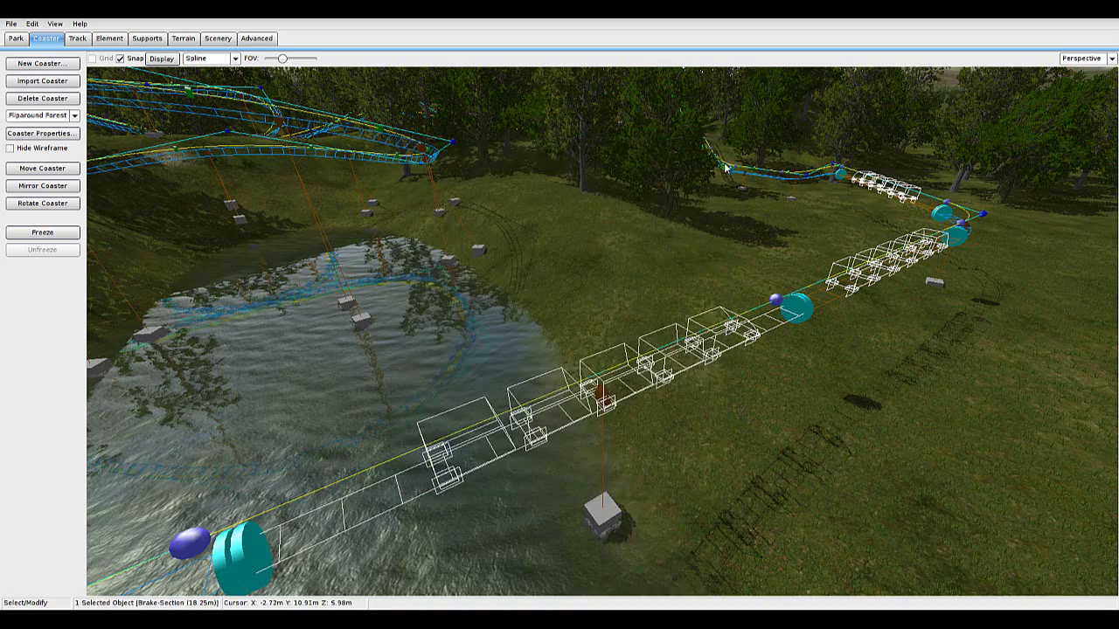
Examine the unloading station's name and its mode settings.
{"action": "right_click_drag", "start_coordinate": [722, 163], "coordinate": [524, 384]}
{"action": "double_click", "coordinate": [523, 378]}
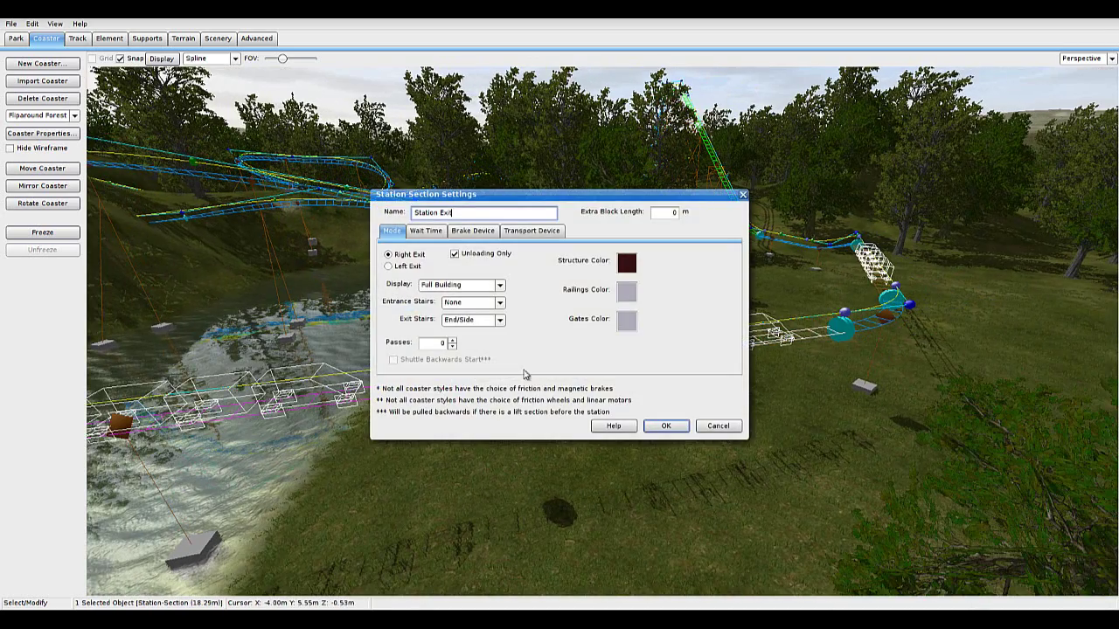
{"action": "left_click", "coordinate": [743, 195]}
{"action": "left_click", "coordinate": [565, 323]}
Look over the whole coaster layout from the stations and lift hill to the switch and transfer tracks.
{"action": "mouse_move", "coordinate": [564, 322]}
{"action": "right_mouse_down"}
{"action": "mouse_move", "coordinate": [603, 339]}
{"action": "mouse_move", "coordinate": [535, 310]}
{"action": "mouse_move", "coordinate": [559, 313]}
{"action": "mouse_move", "coordinate": [559, 286]}
{"action": "mouse_move", "coordinate": [558, 330]}
{"action": "mouse_move", "coordinate": [558, 313]}
{"action": "mouse_move", "coordinate": [530, 306]}
{"action": "mouse_move", "coordinate": [562, 320]}
{"action": "right_mouse_up"}
{"action": "scroll", "coordinate": [603, 339], "scroll_direction": "down", "scroll_amount": 4}
{"action": "key", "text": "w"}
{"action": "key", "text": "s"}
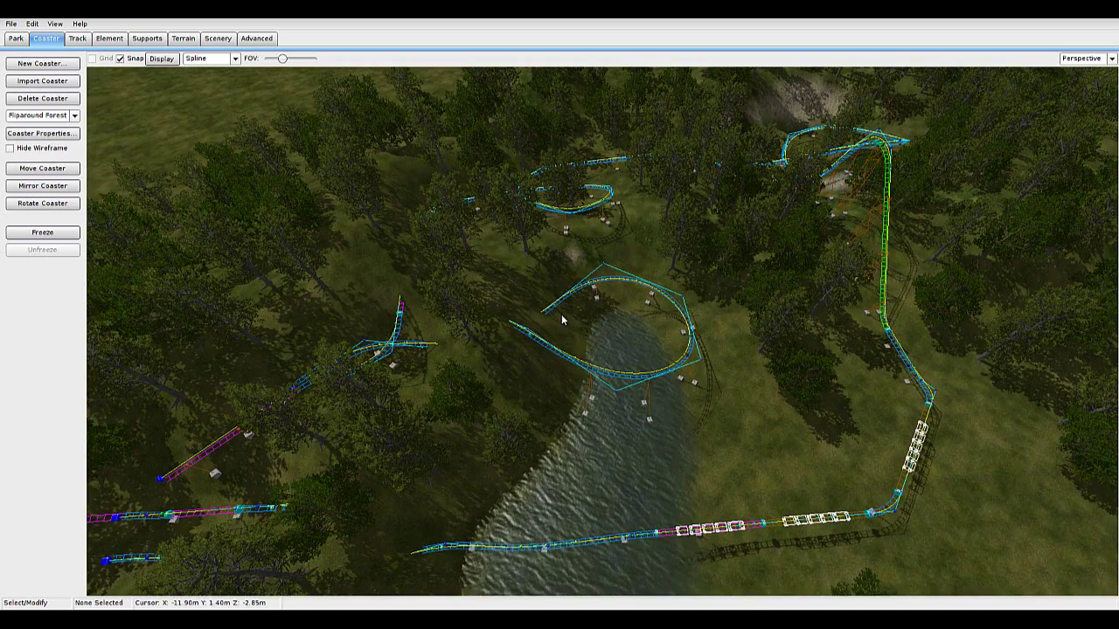
{"action": "key", "text": "d"}
{"action": "key", "text": "w"}
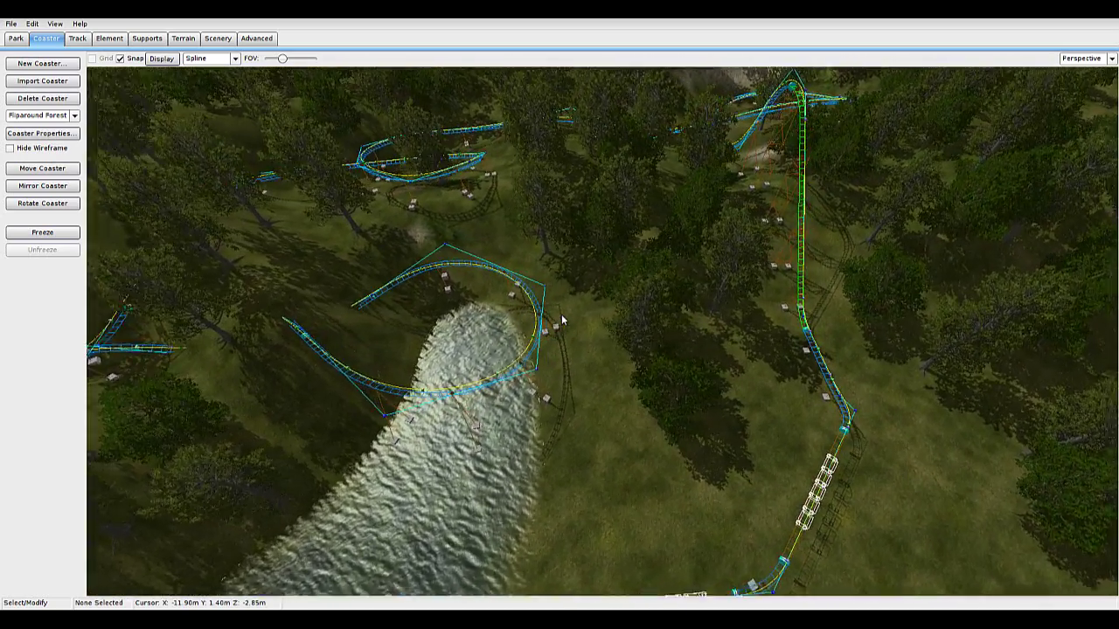
{"action": "right_click_drag", "start_coordinate": [562, 320], "coordinate": [560, 321]}
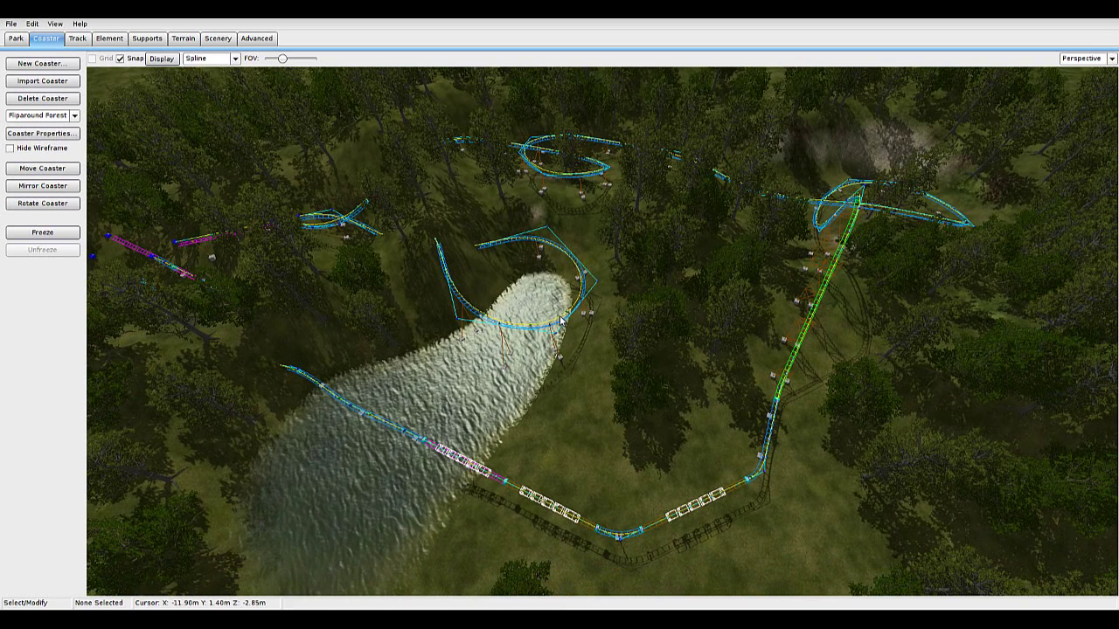
{"action": "right_click_drag", "start_coordinate": [562, 321], "coordinate": [557, 313]}
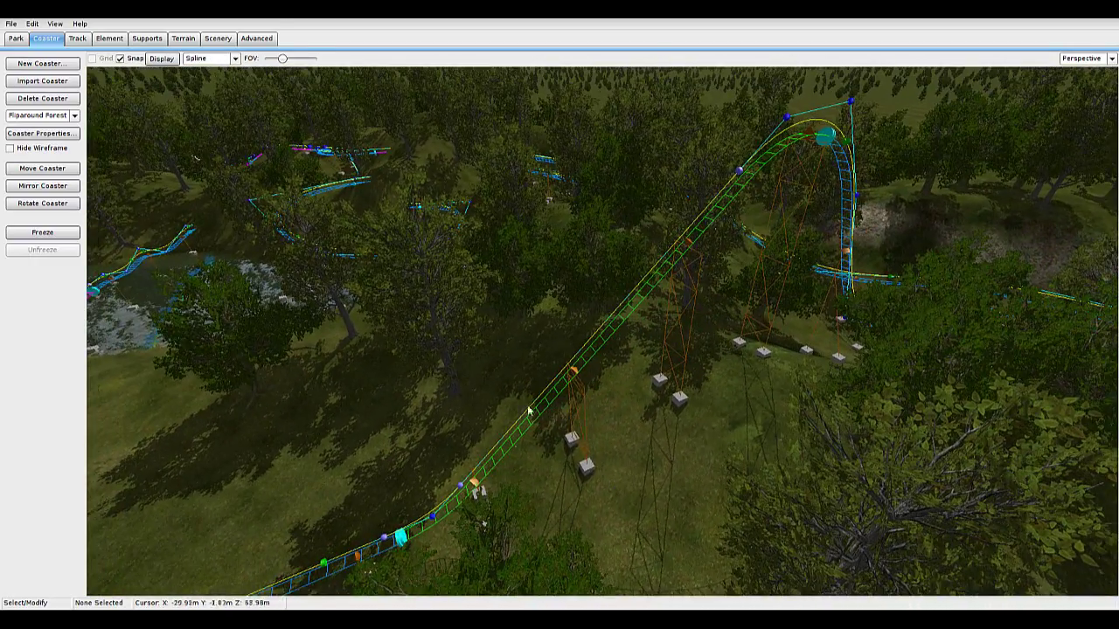
{"action": "right_click_drag", "start_coordinate": [598, 428], "coordinate": [552, 315]}
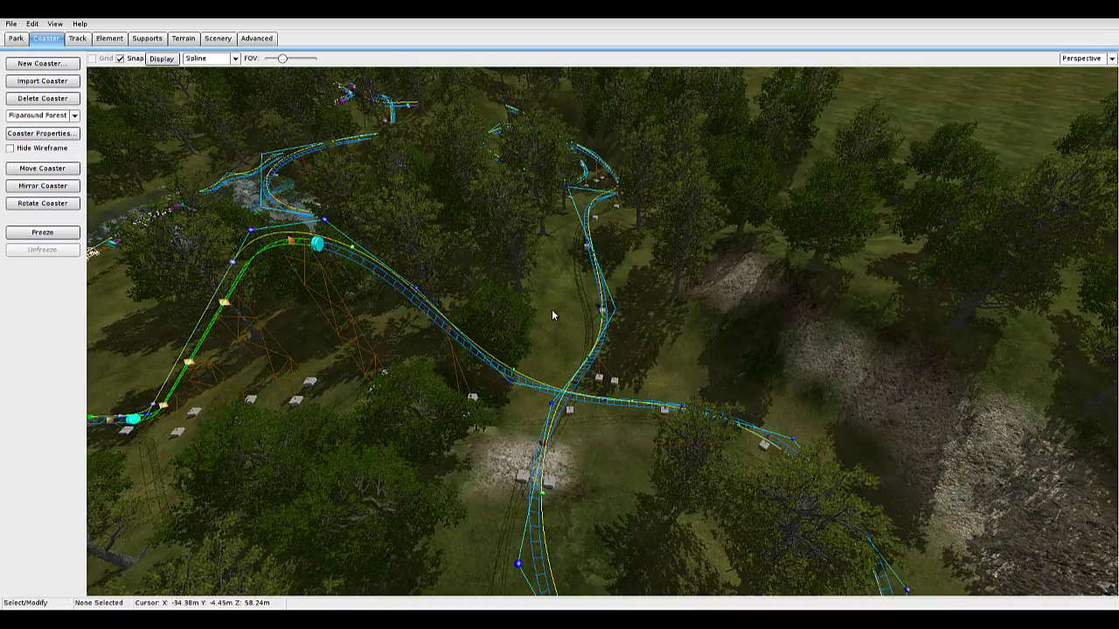
{"action": "mouse_move", "coordinate": [552, 310]}
{"action": "right_mouse_down"}
{"action": "mouse_move", "coordinate": [571, 324]}
{"action": "mouse_move", "coordinate": [559, 319]}
{"action": "right_mouse_up"}
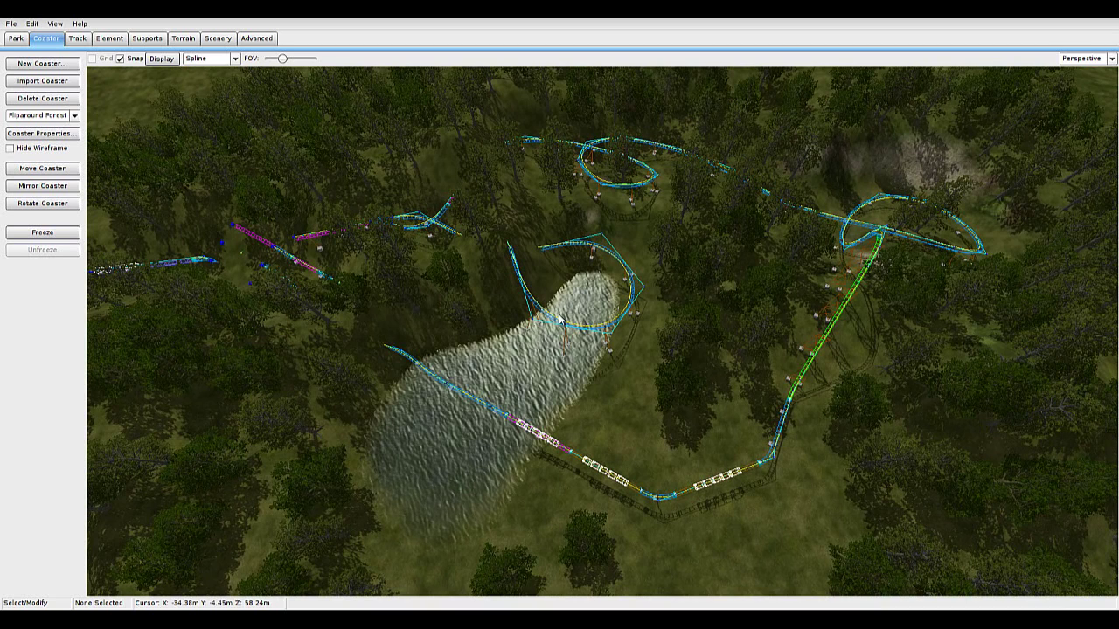